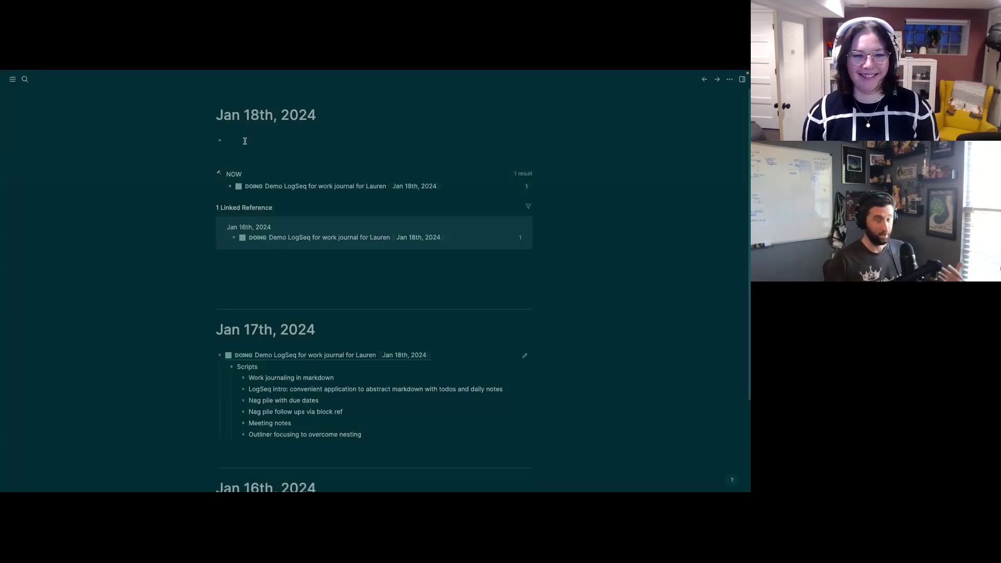
scroll(268, 180, down, 1)
scroll(269, 181, down, 2)
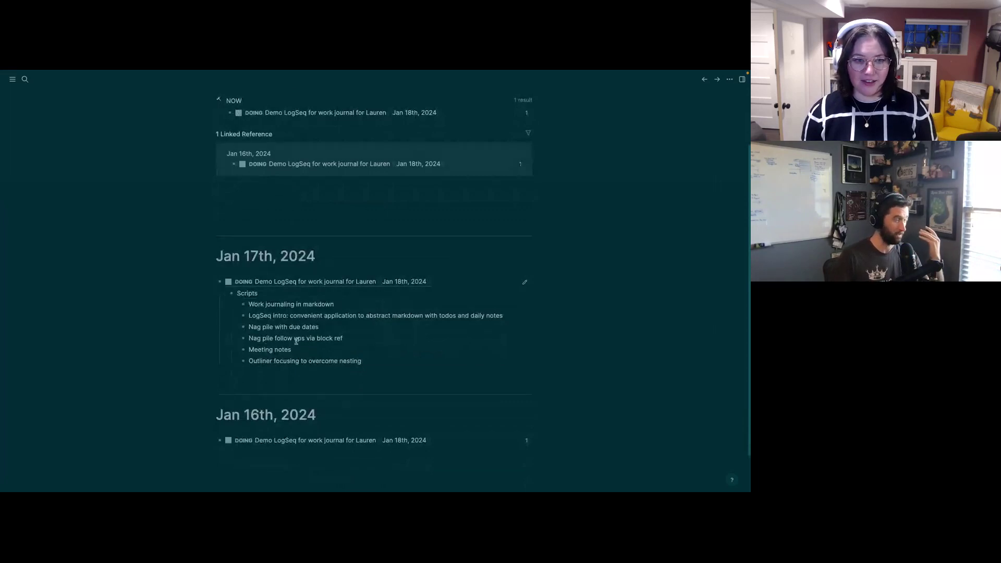
scroll(294, 340, up, 1)
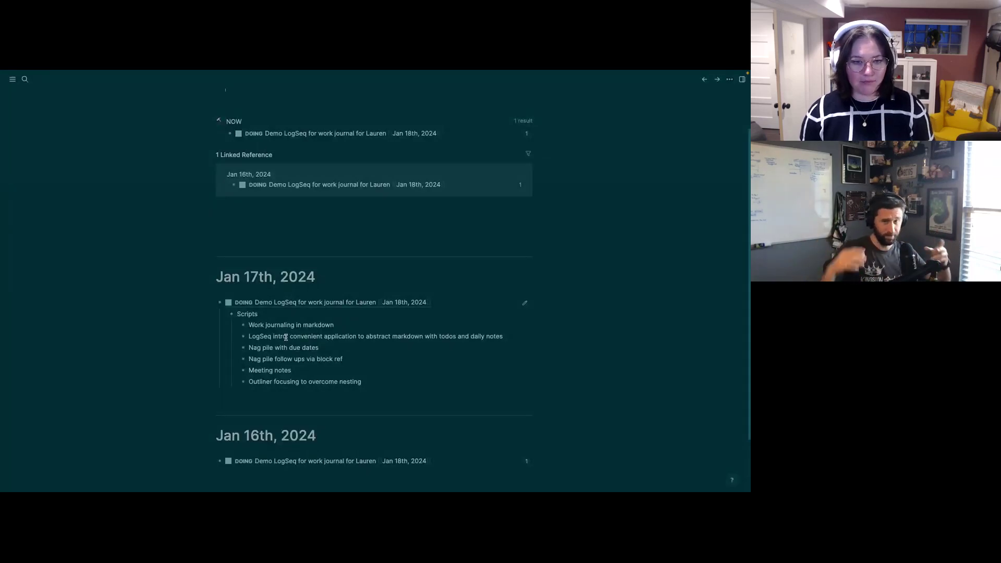
scroll(285, 337, down, 1)
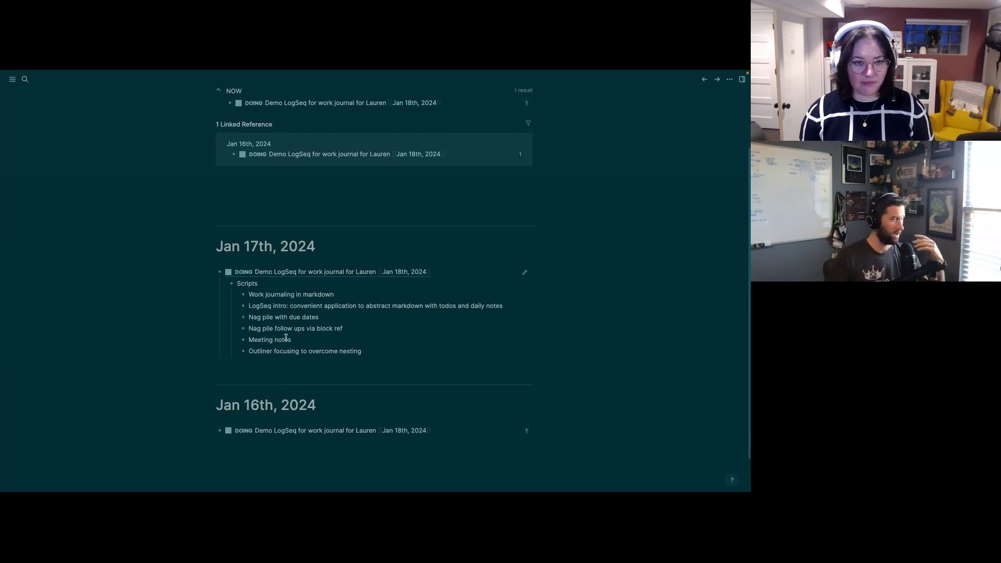
scroll(286, 337, down, 1)
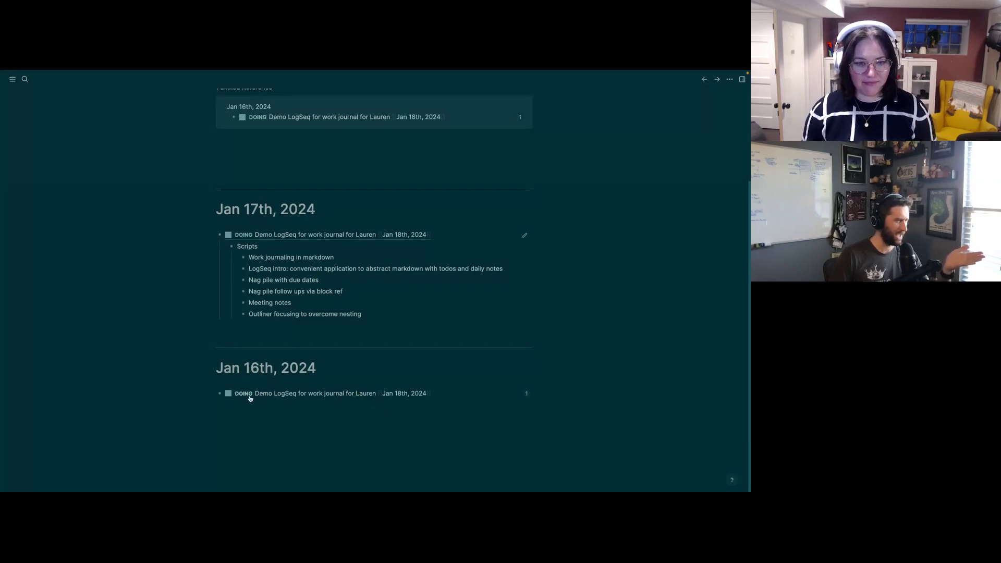
click(450, 392)
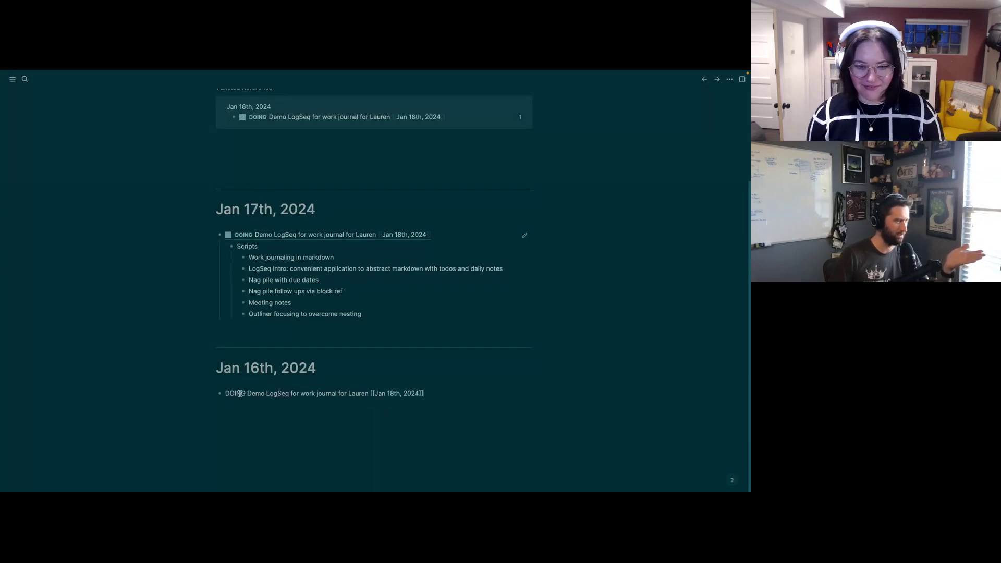
drag(225, 393, 246, 393)
click(269, 393)
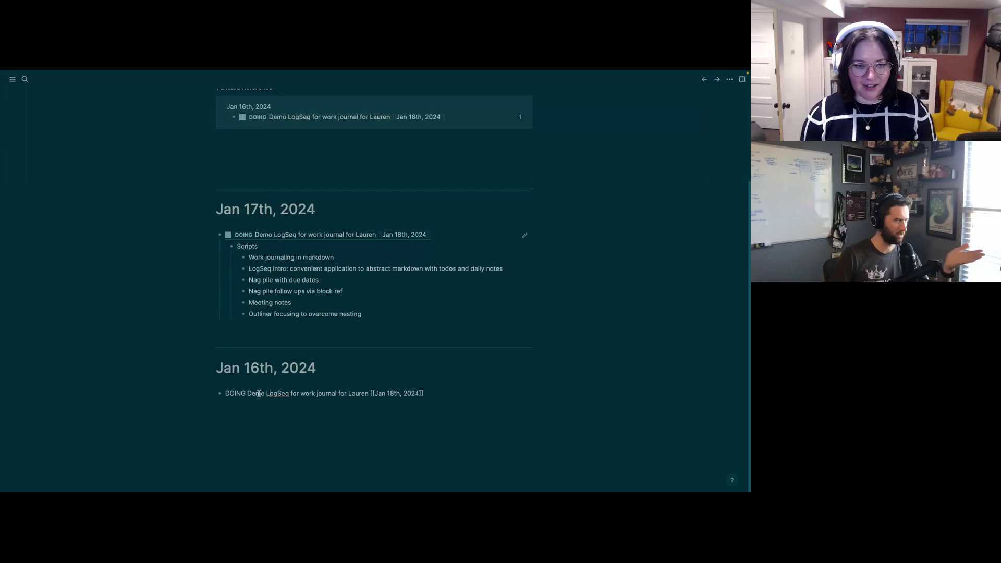
drag(370, 393, 459, 395)
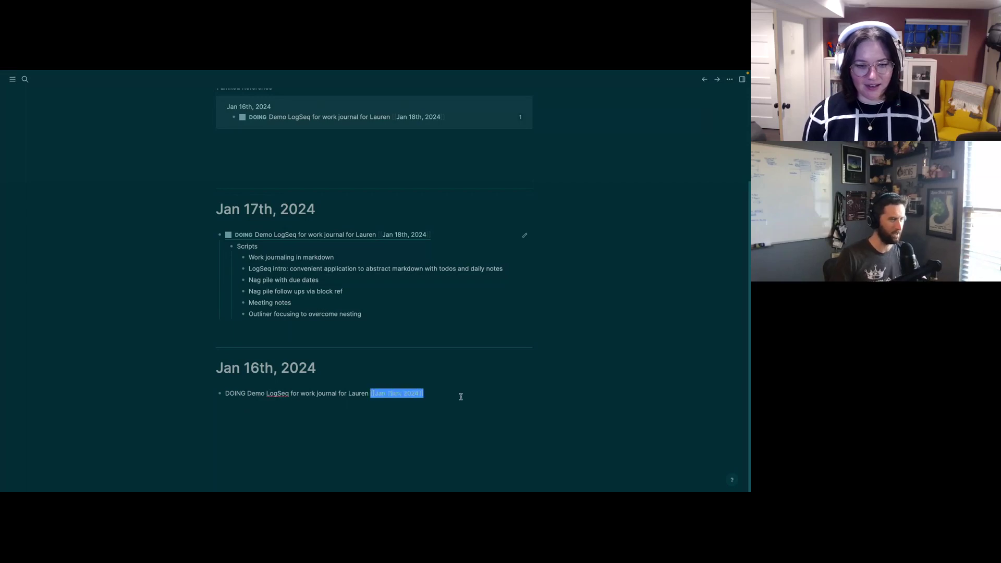
click(457, 396)
key(Return)
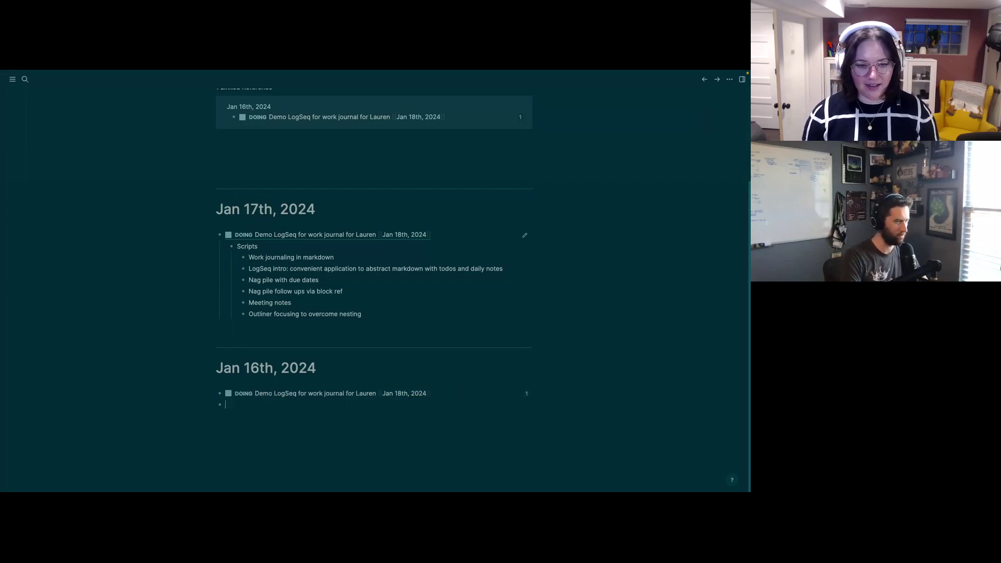
text(/doin)
key(Return)
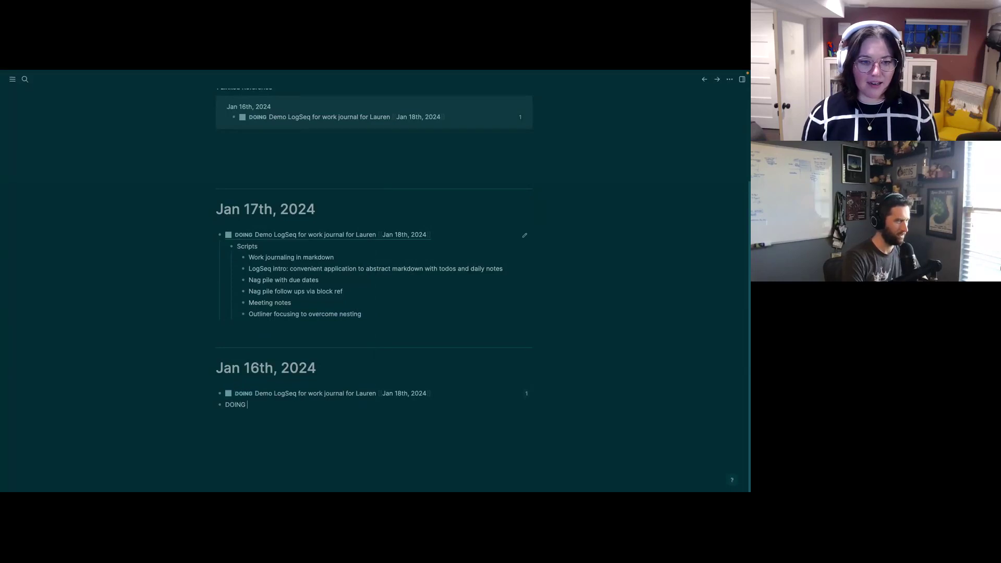
text(demo /date)
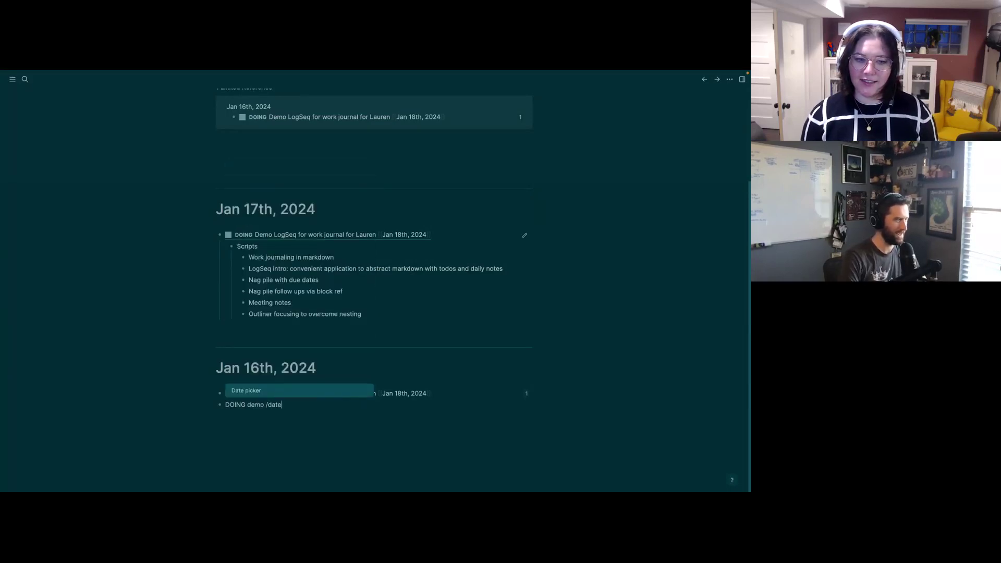
key(Return)
key(Down)
key(Down)
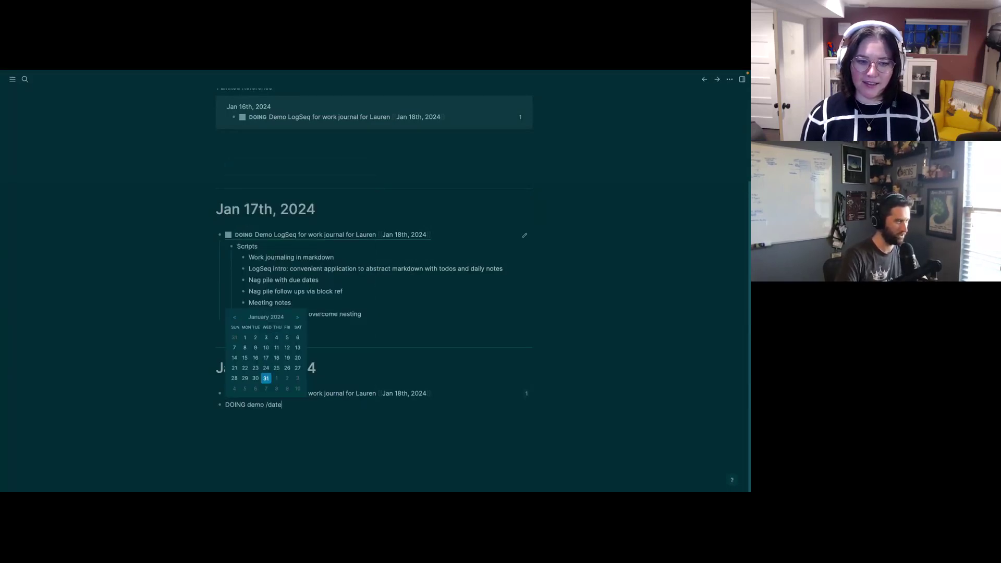
key(Right)
key(Down)
key(Up)
key(Down)
key(Up)
key(Right)
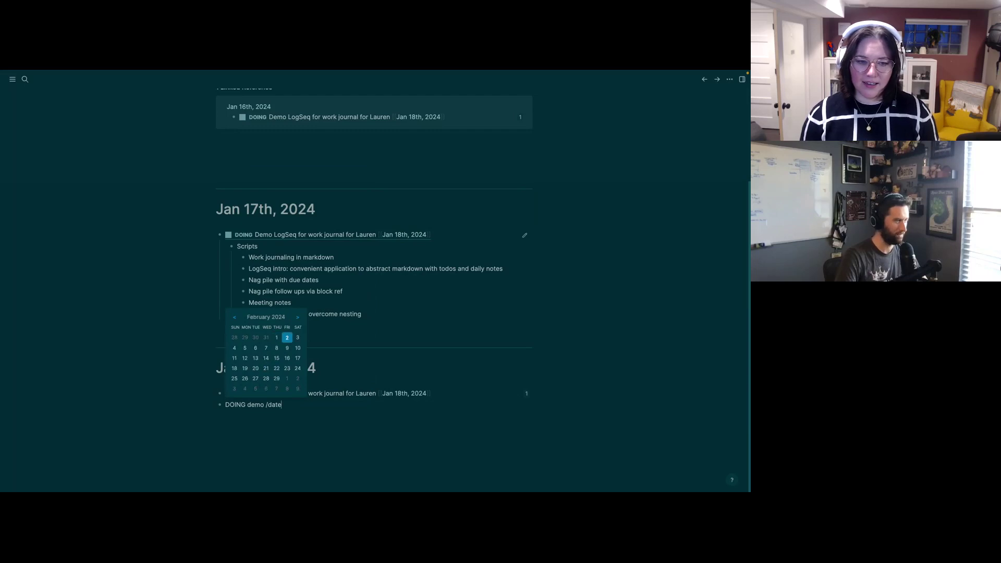
key(Right)
key(Right)
key(Right)
key(Right)
key(Right)
key(Right)
key(Left)
key(Left)
key(Left)
key(Left)
key(Left)
key(Left)
key(Left)
key(Left)
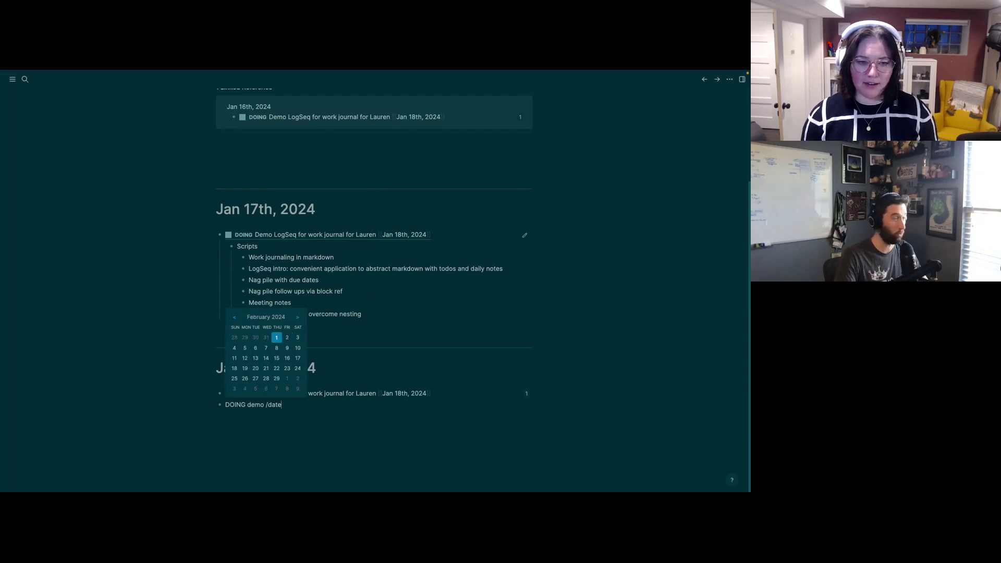
key(Left)
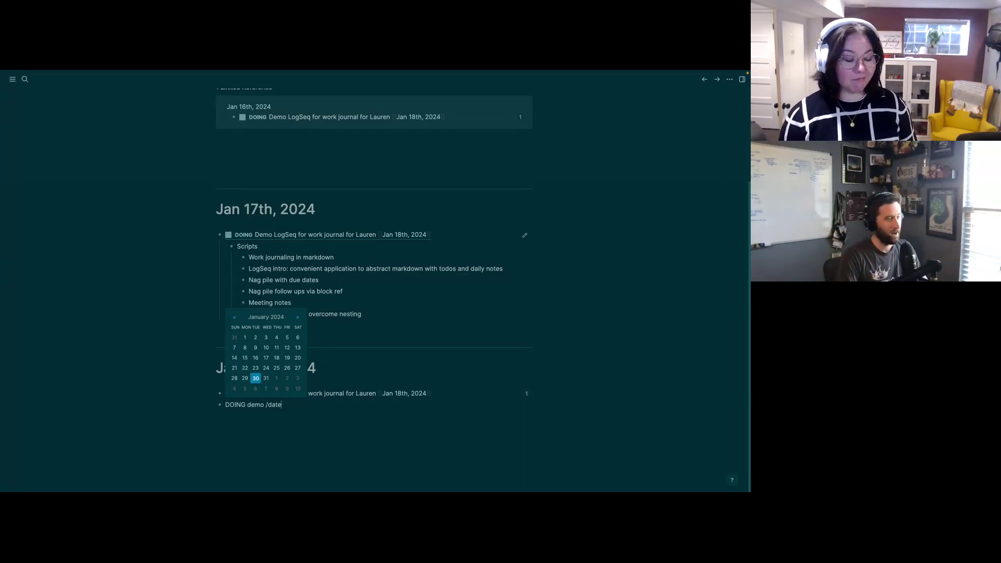
key(Escape)
key(BackSpace)
key(BackSpace)
key(BackSpace)
key(BackSpace)
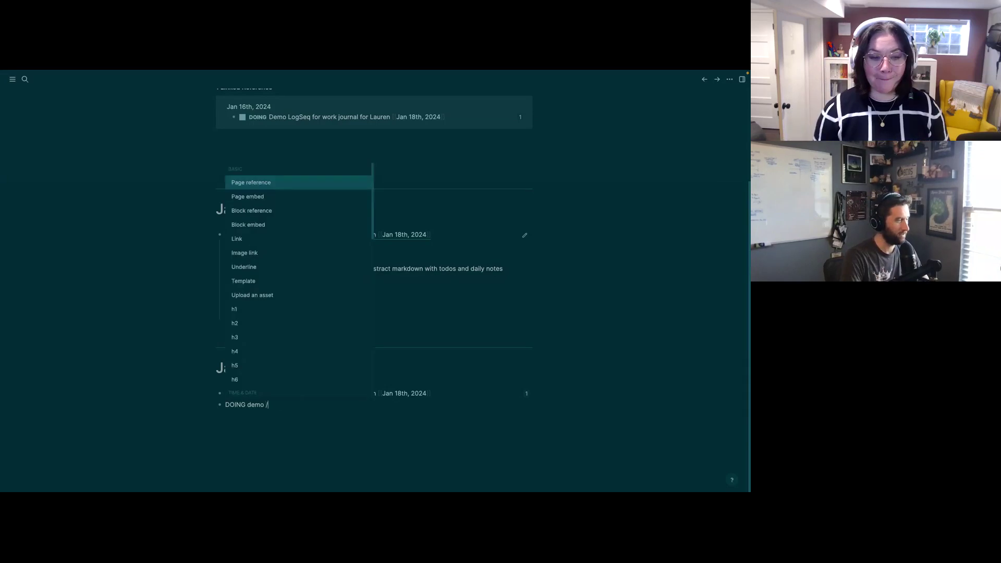
text(dat)
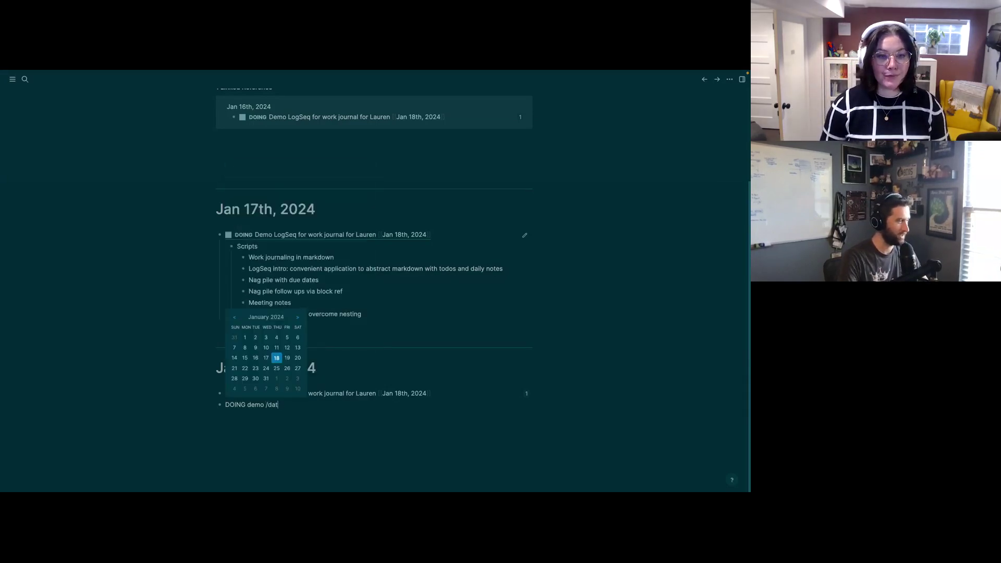
key(Return)
key(Escape)
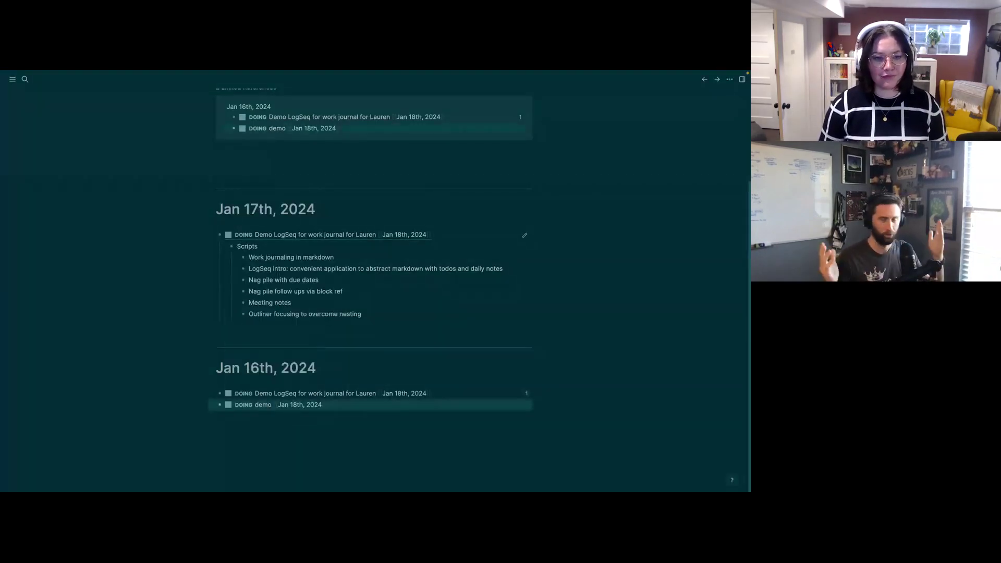
click(346, 405)
key(ctrl+a)
key(BackSpace)
key(BackSpace)
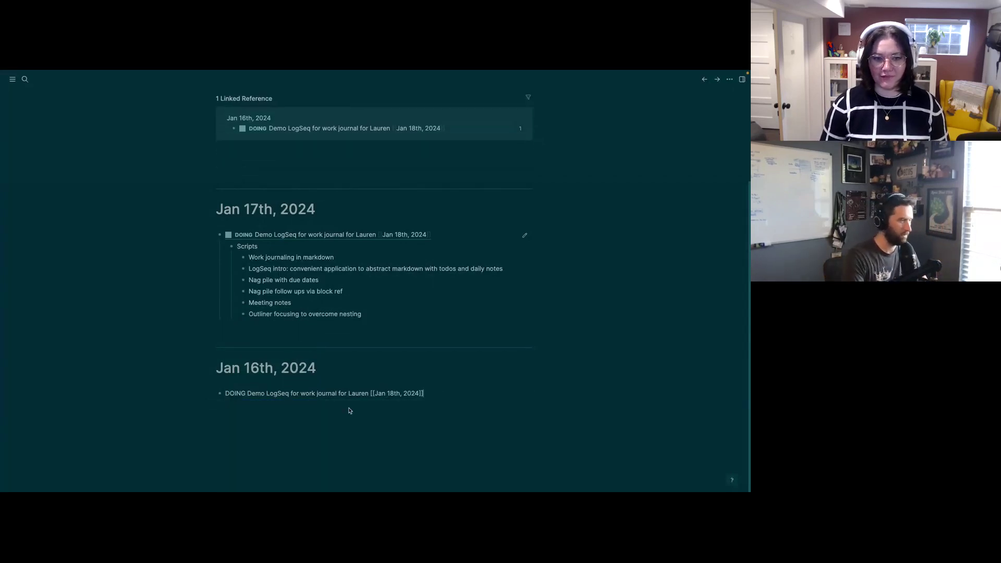
key(Escape)
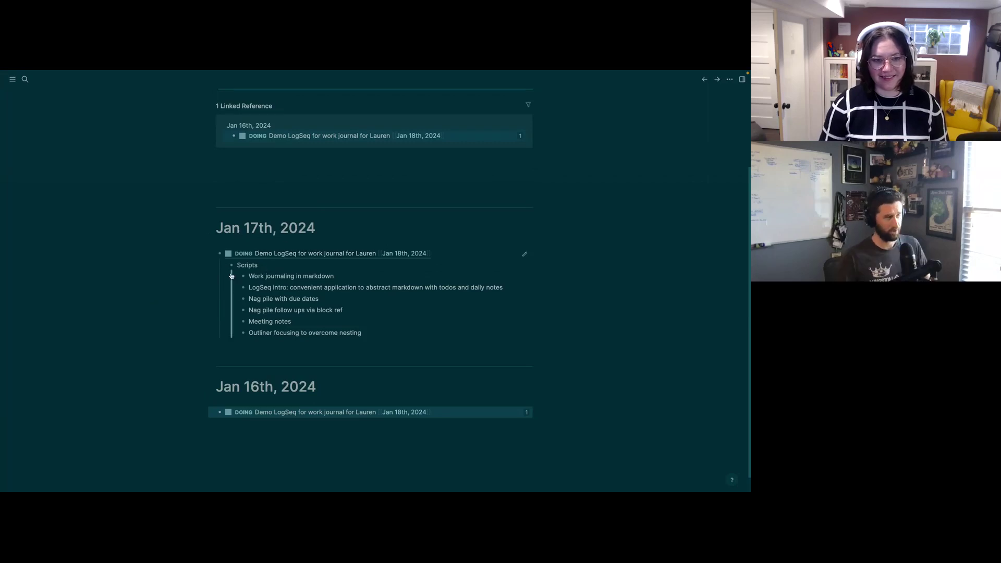
right_click(219, 412)
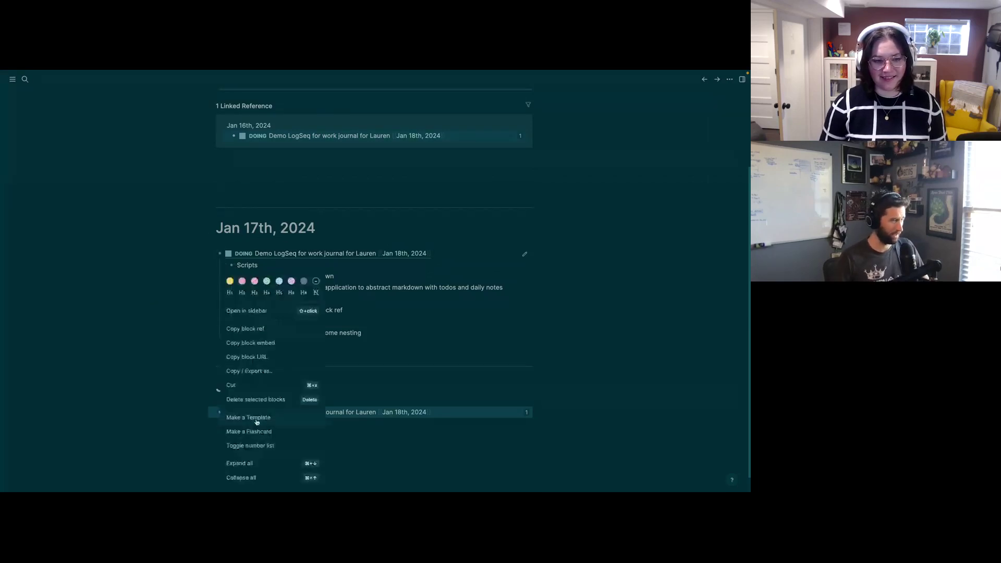
click(263, 328)
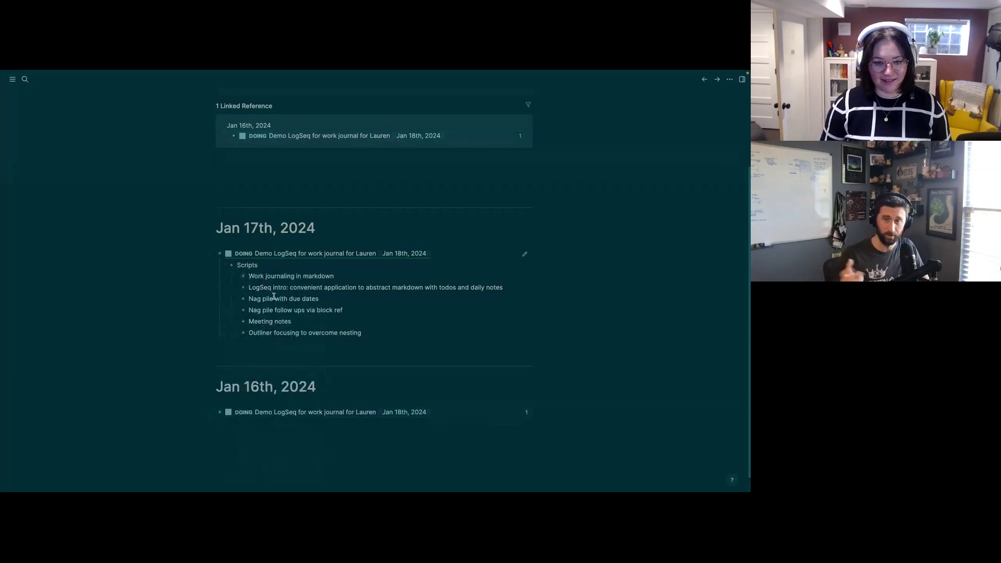
click(328, 253)
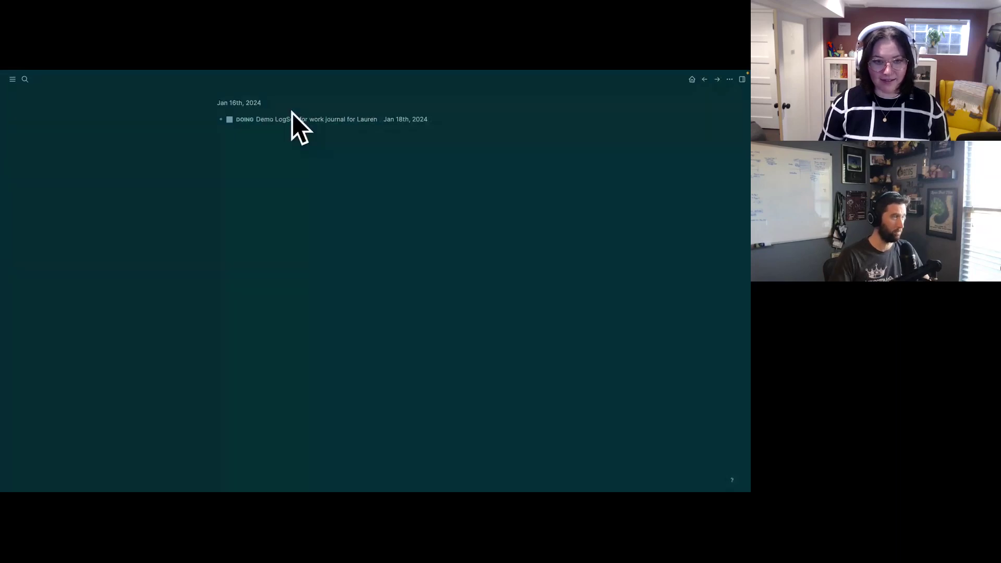
click(691, 79)
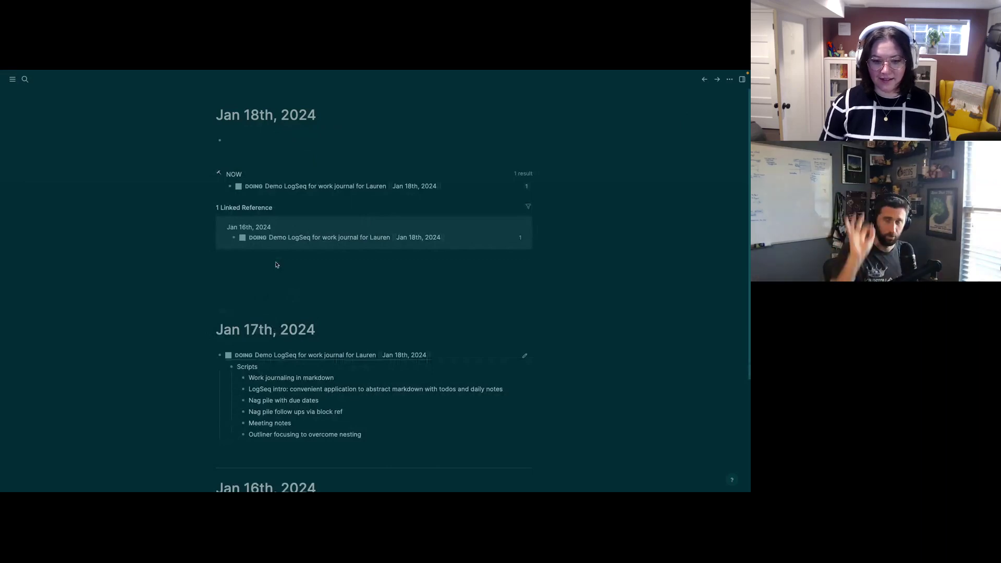
scroll(284, 266, down, 1)
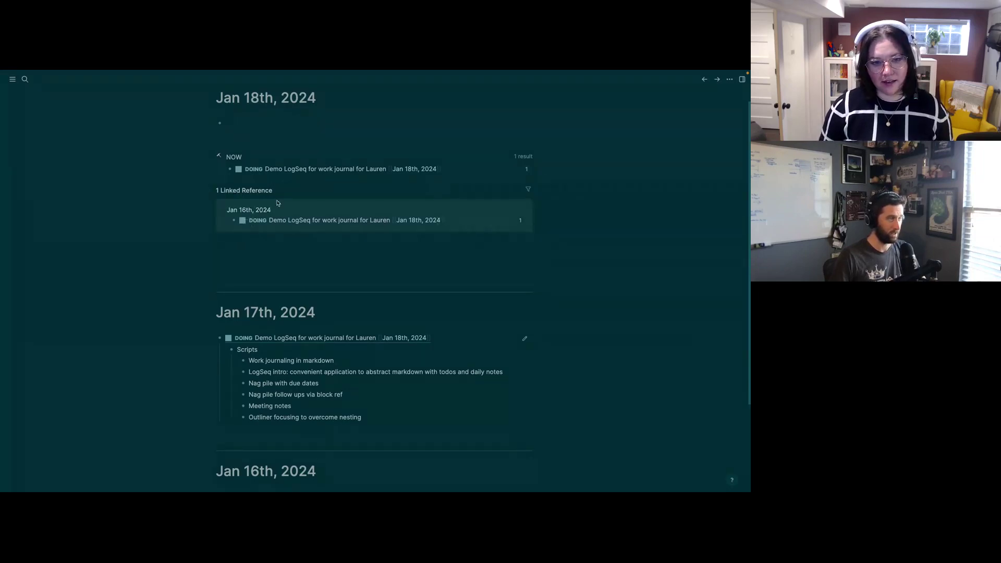
scroll(441, 344, down, 3)
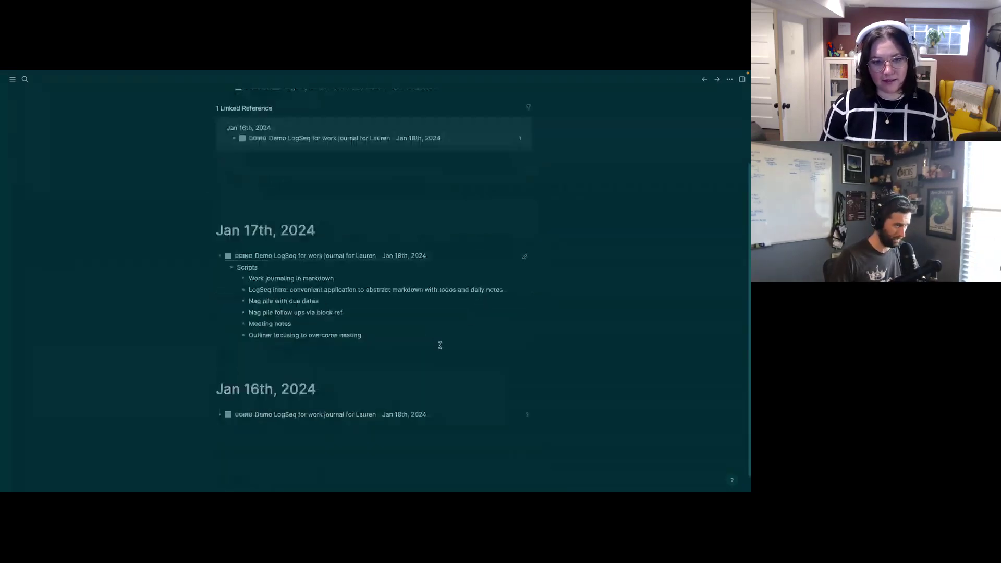
click(527, 393)
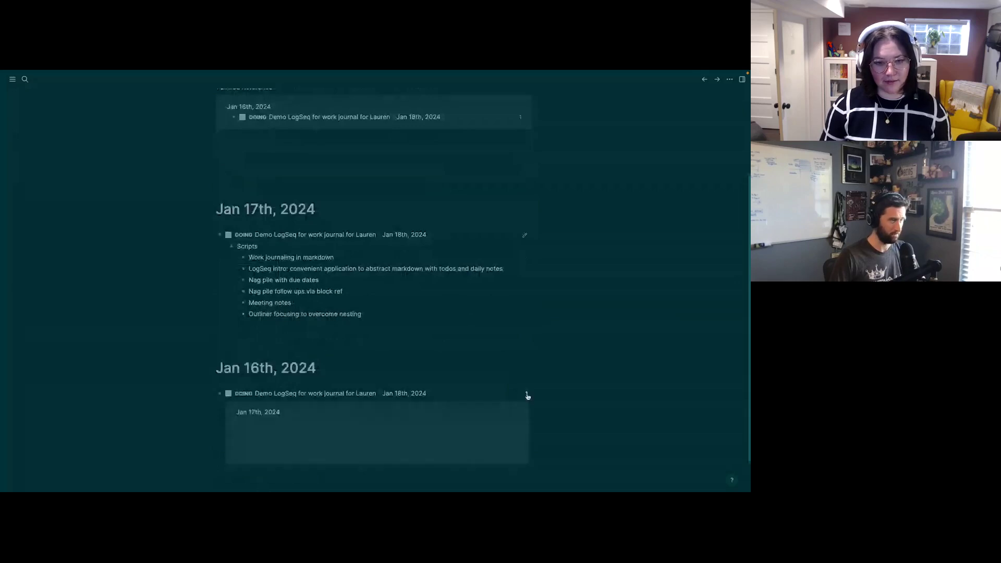
scroll(505, 397, down, 2)
scroll(451, 382, down, 1)
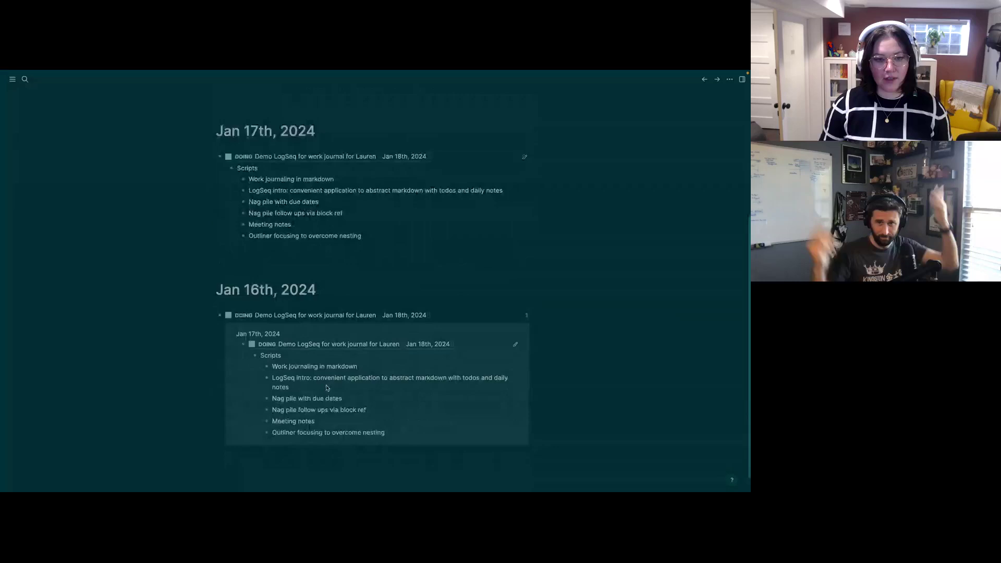
click(528, 318)
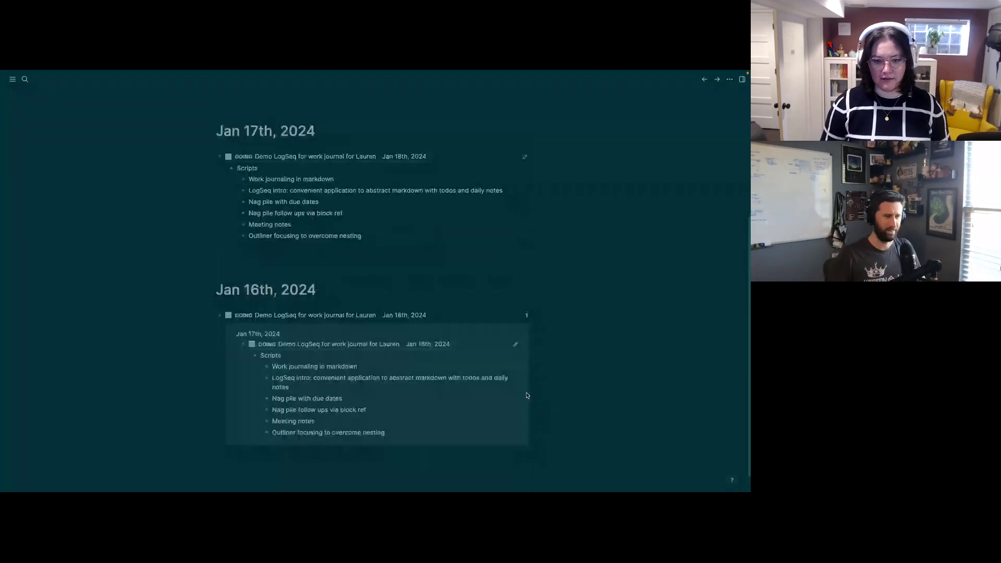
click(525, 315)
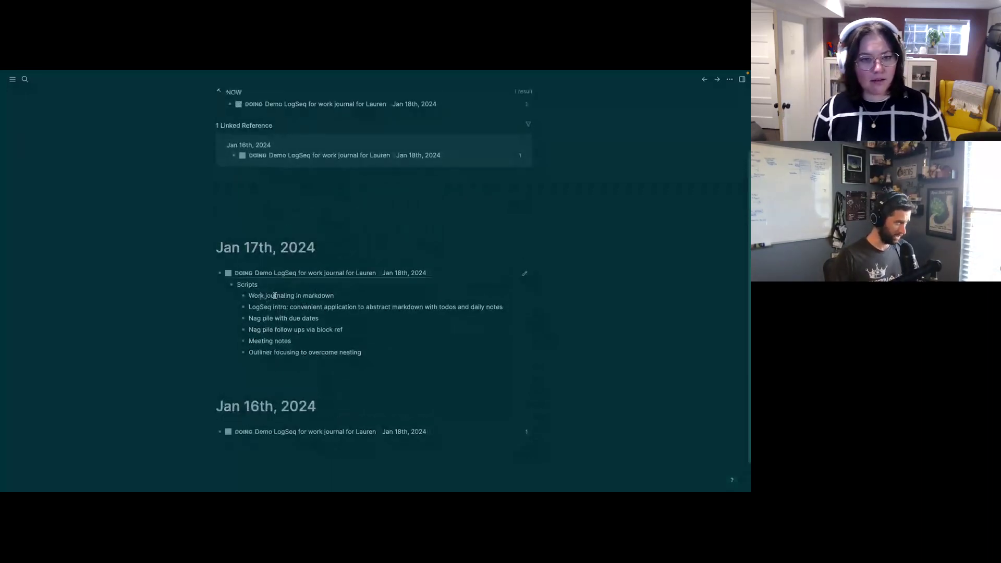
drag(260, 296, 502, 307)
click(354, 312)
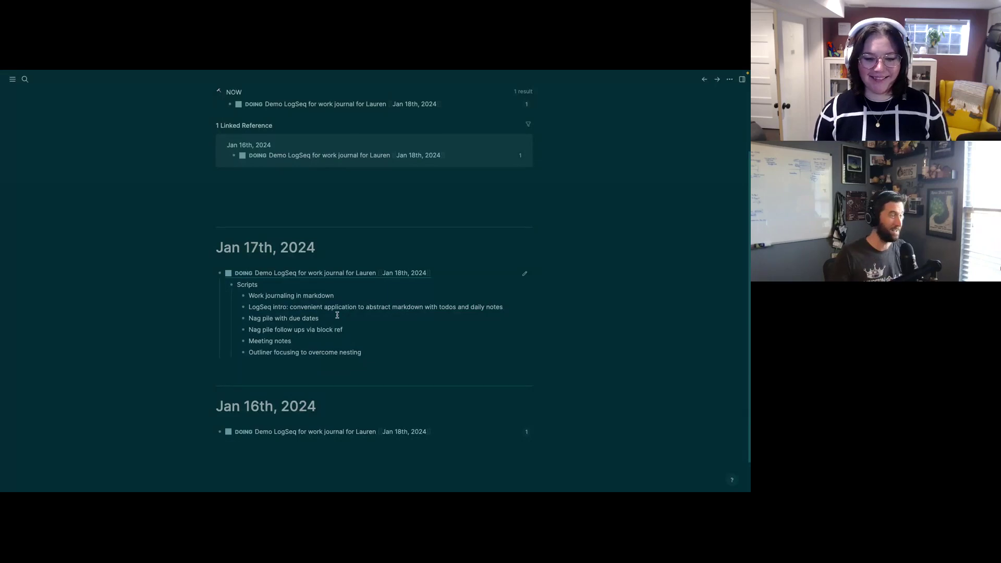
scroll(337, 315, up, 2)
Step: Type the page reference '[[The Peter Princple' into the empty Jan 18th journal block
scroll(337, 317, up, 1)
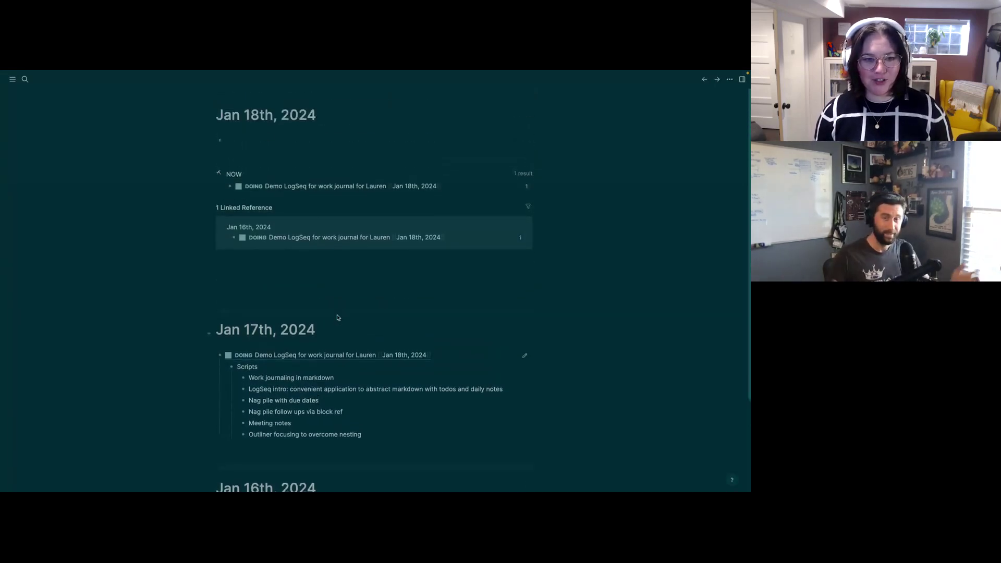
click(262, 135)
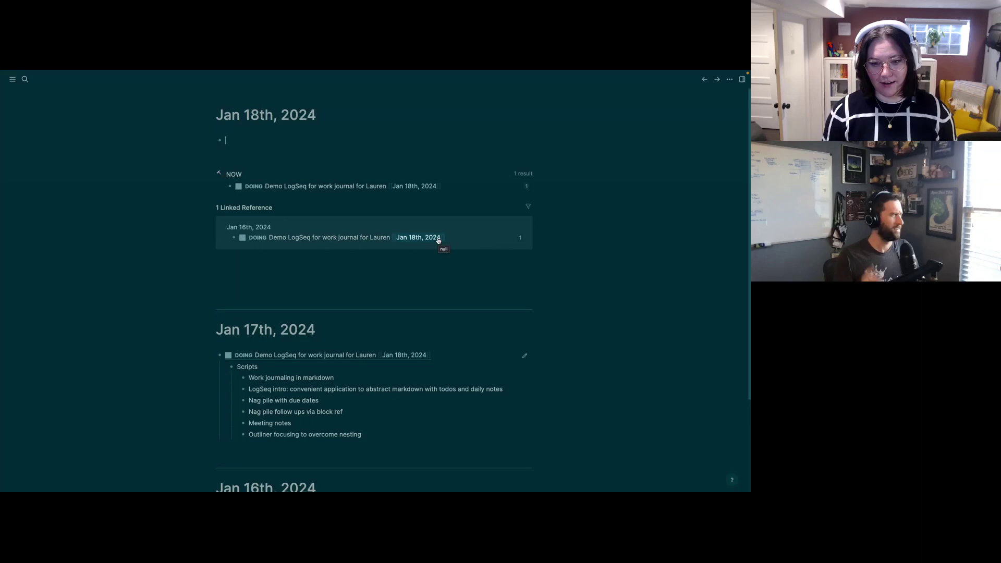
text([[)
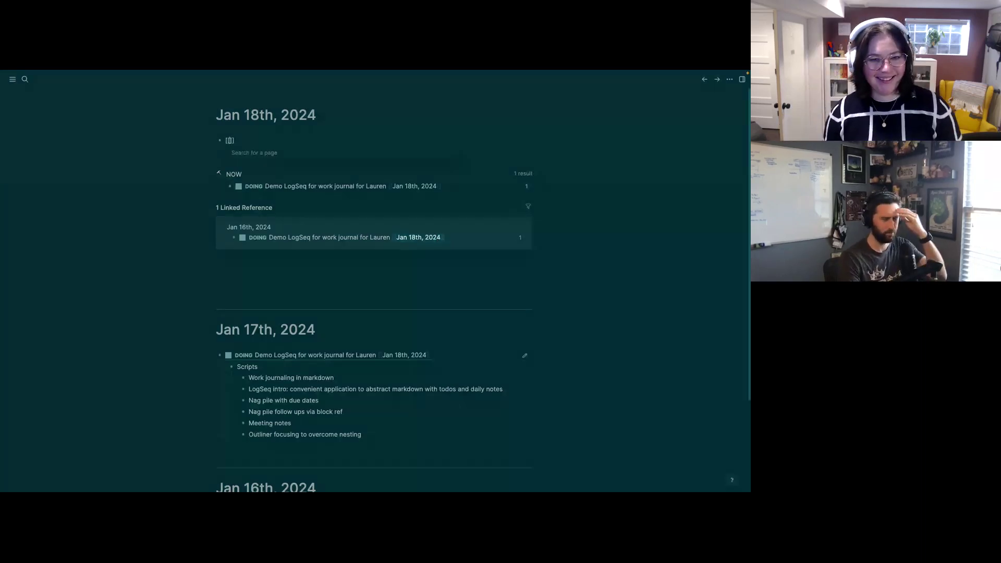
text(The)
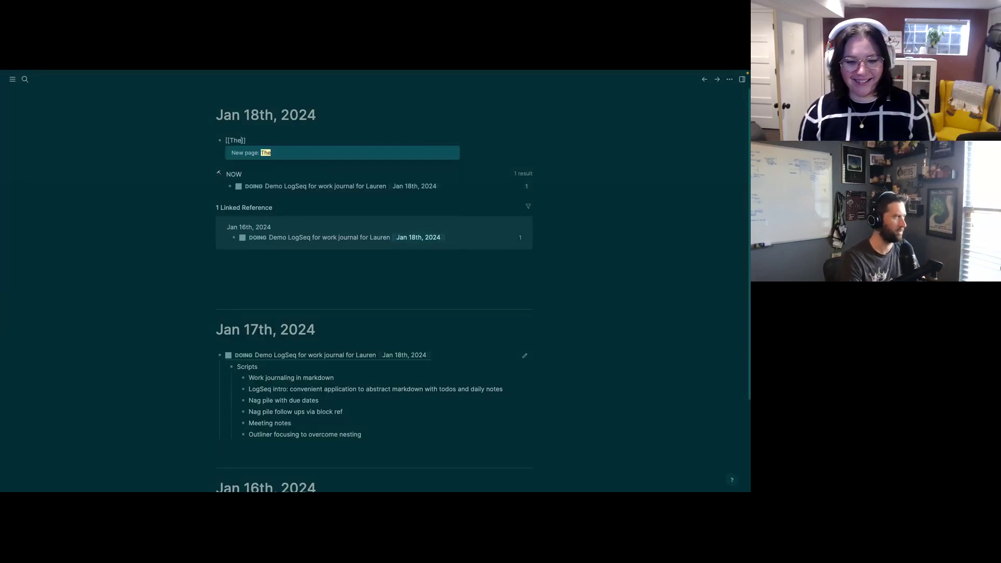
text( Peter Princple)
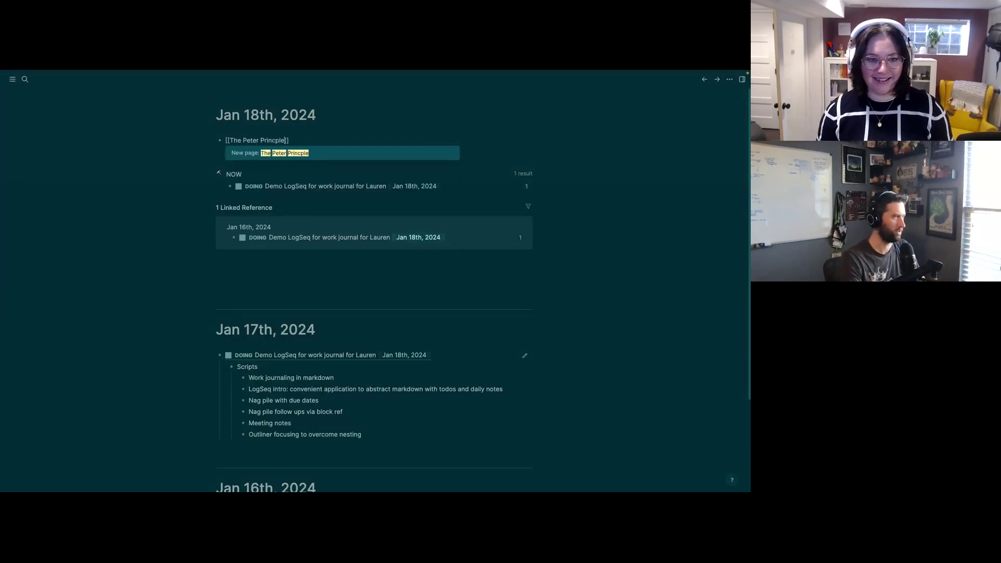
Step: Correct the link to [[The Peter Principle/Chapter5]] and follow it with 'Notes'
key(BackSpace)
key(BackSpace)
key(BackSpace)
text(iple/Chatper)
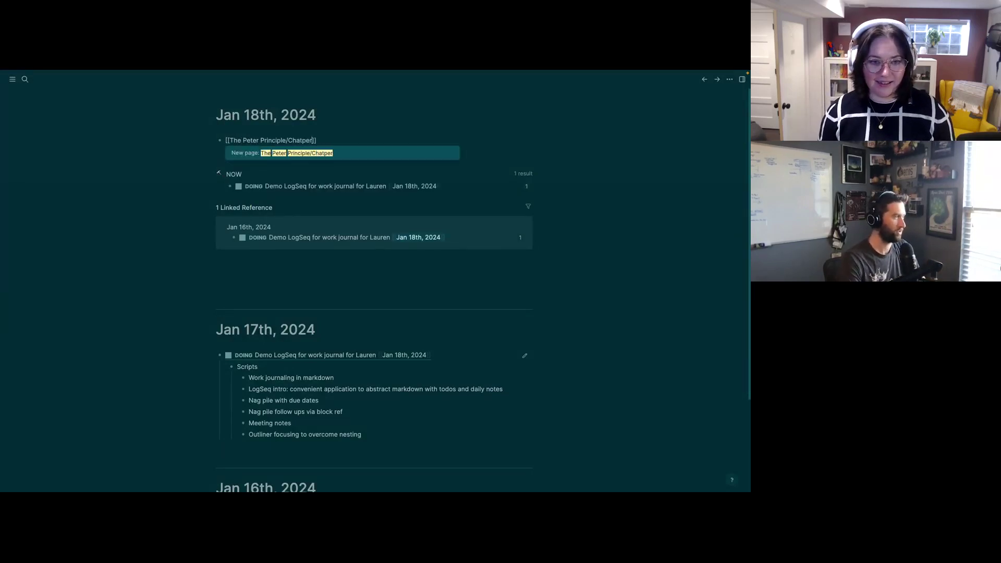
key(BackSpace)
key(BackSpace)
key(BackSpace)
text(pter)
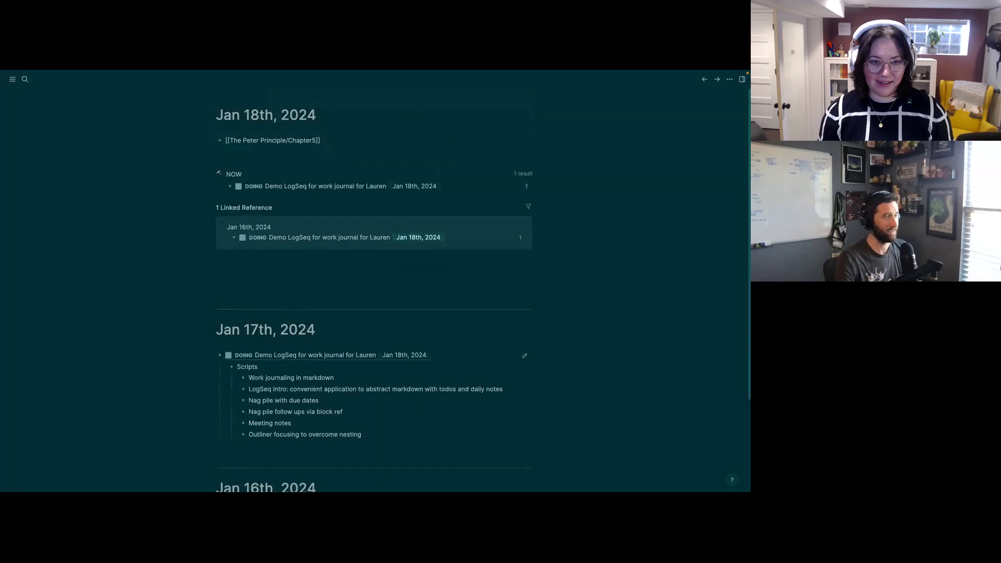
key(Return)
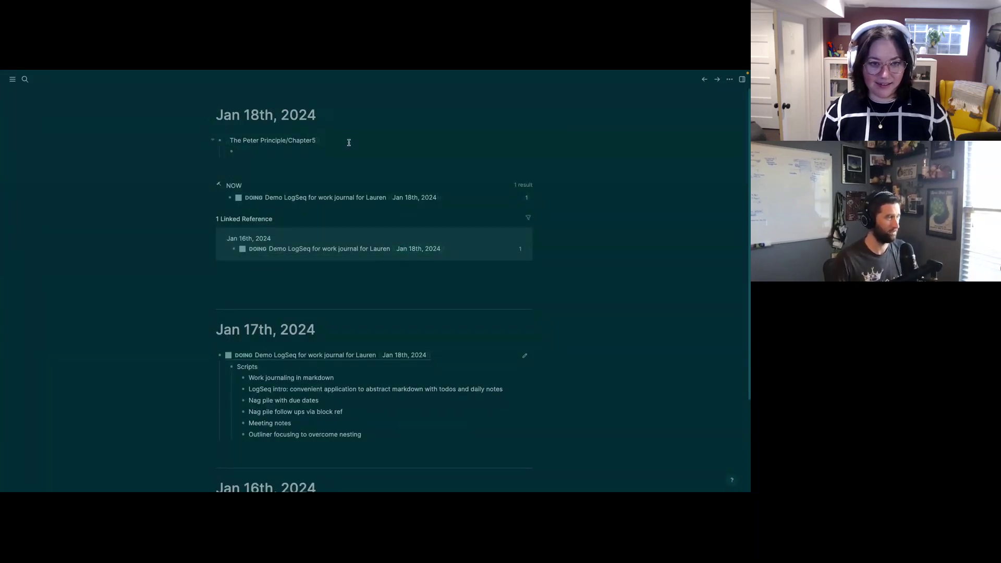
key(BackSpace)
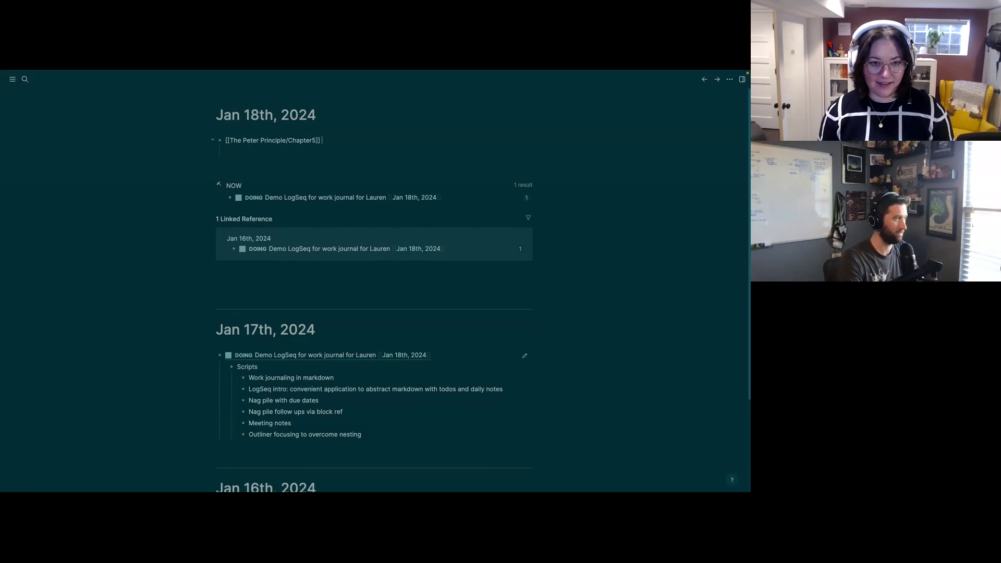
text(Notes)
Step: Add a nested child bullet 'Pushing and how to push' and start another below it
key(Return)
key(Tab)
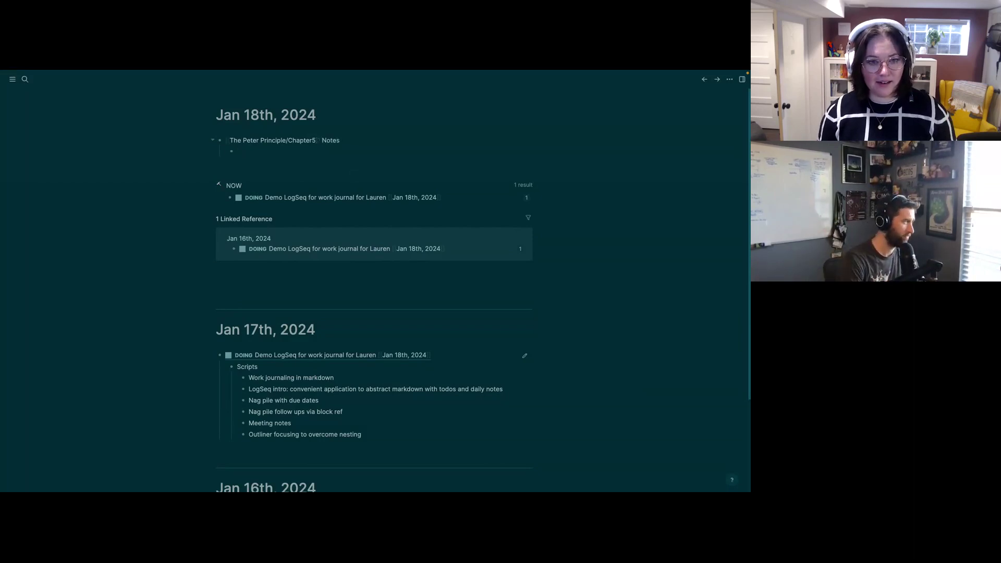
text(Pushing)
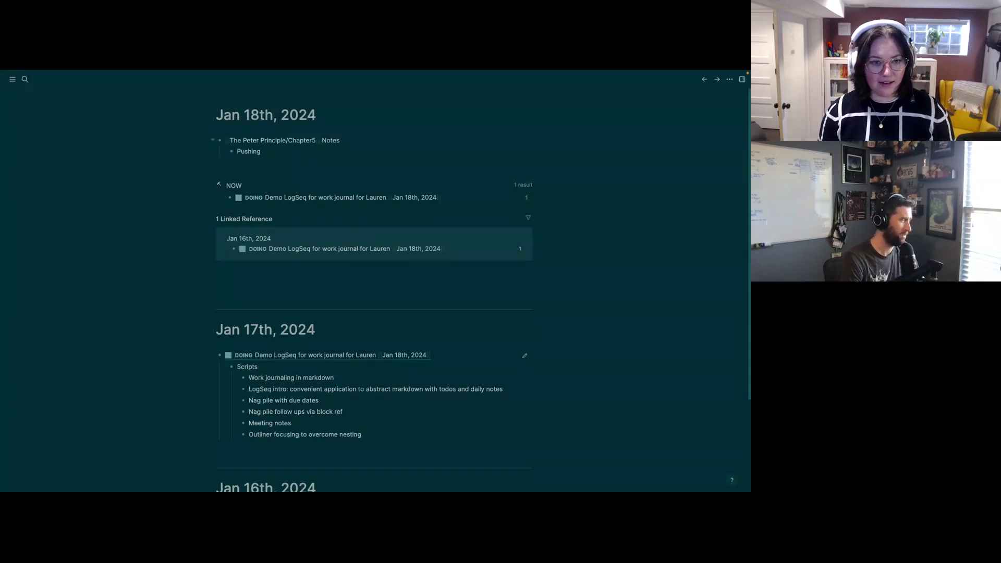
text( and how to push)
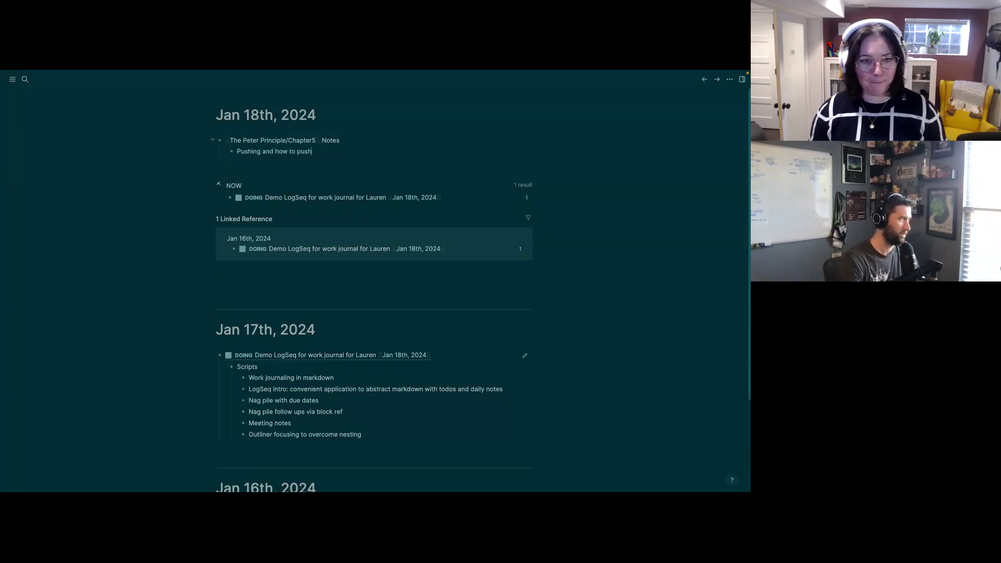
key(Return)
Step: Finish the second child bullet as 'Etc' and leave the block
text(Etc)
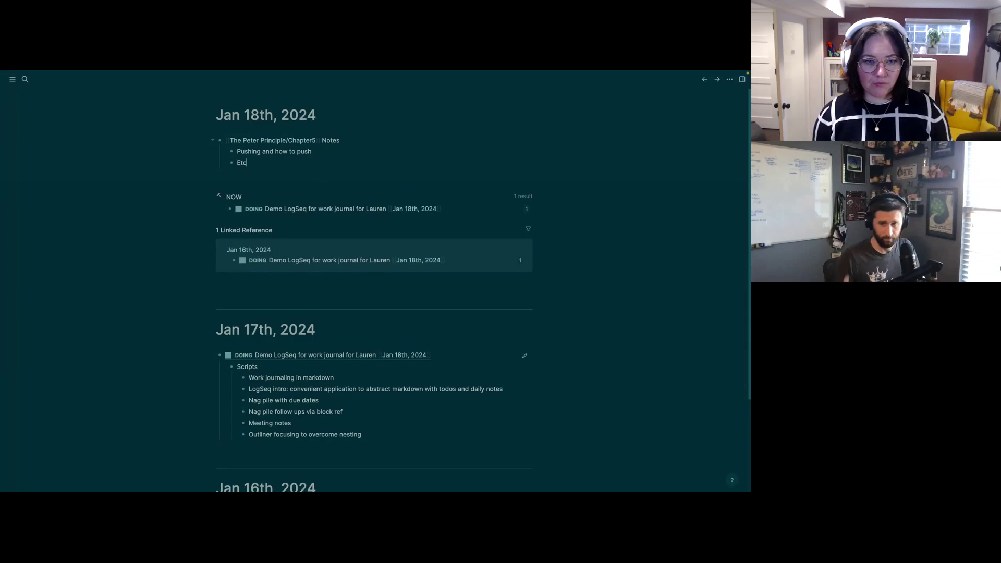
key(Escape)
click(336, 151)
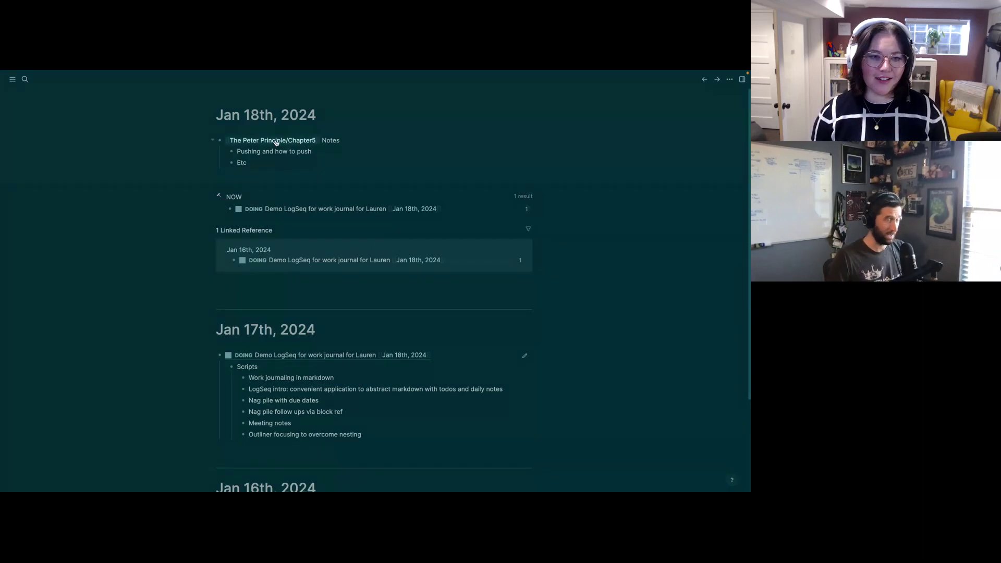
Step: Open The Peter Principle/Chapter5 page, then its parent The Peter Principle page
mouse_move(276, 142)
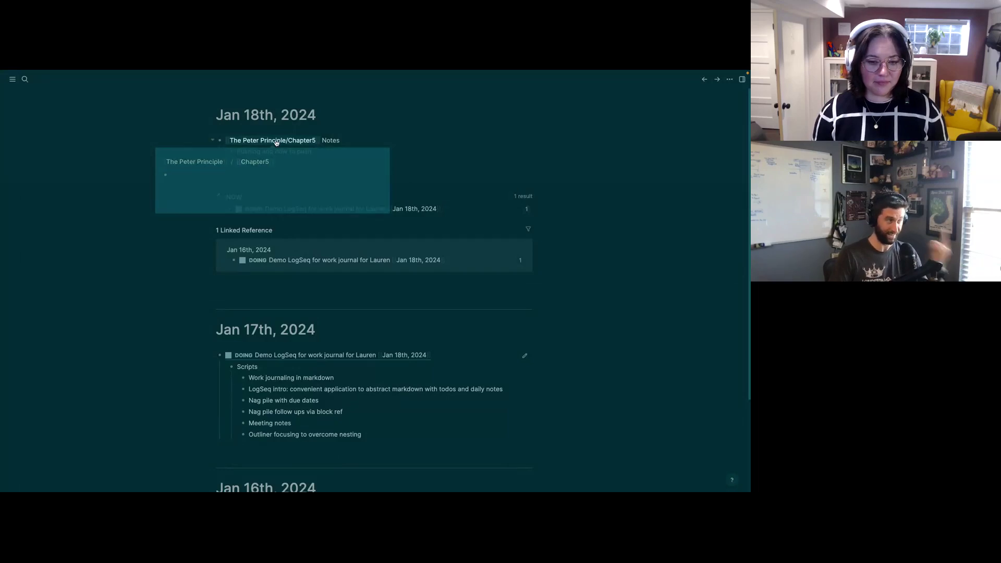
click(276, 141)
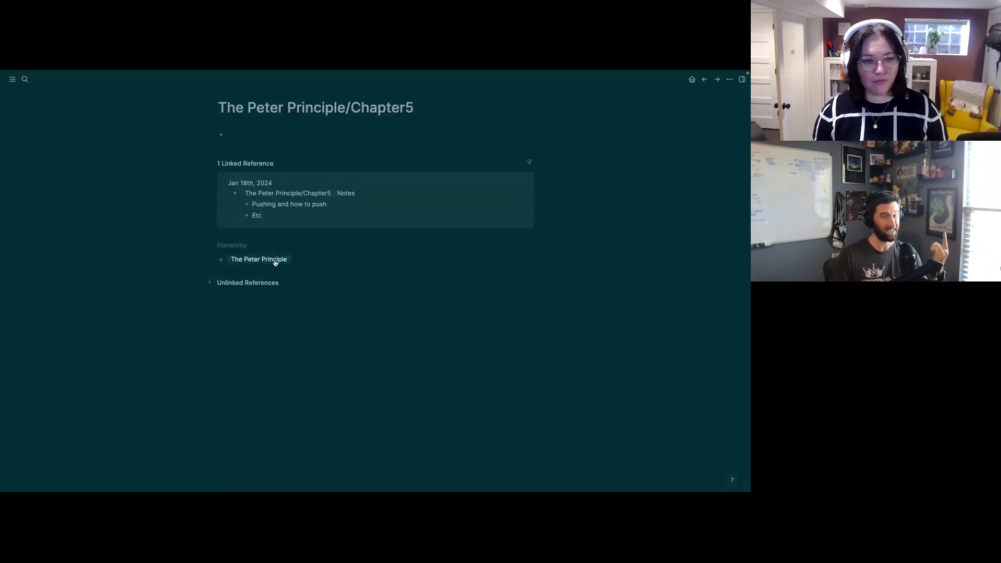
click(276, 260)
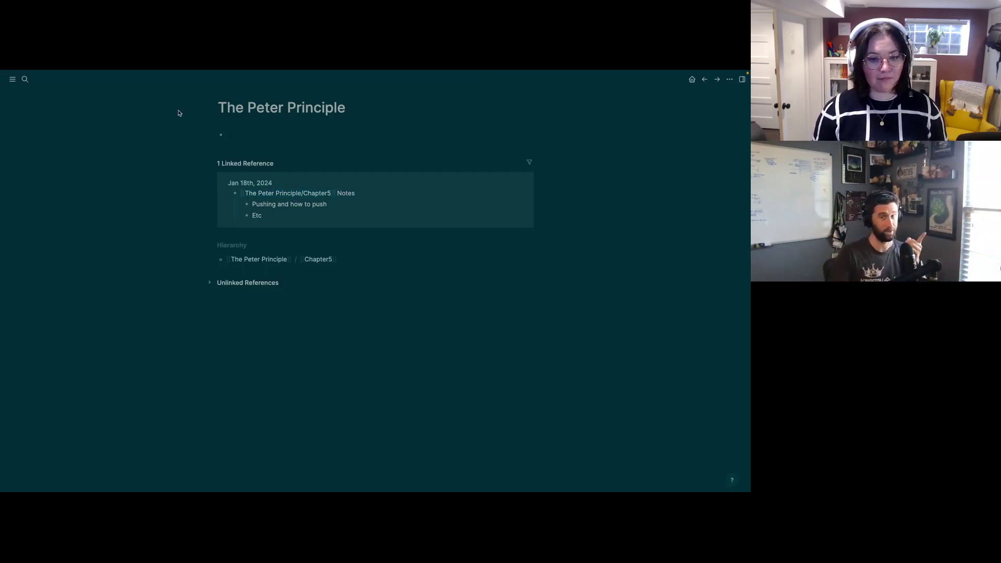
Step: Back on the journal, add a bullet under Etc linking a person's @ page followed by 'said XYZ'
click(690, 80)
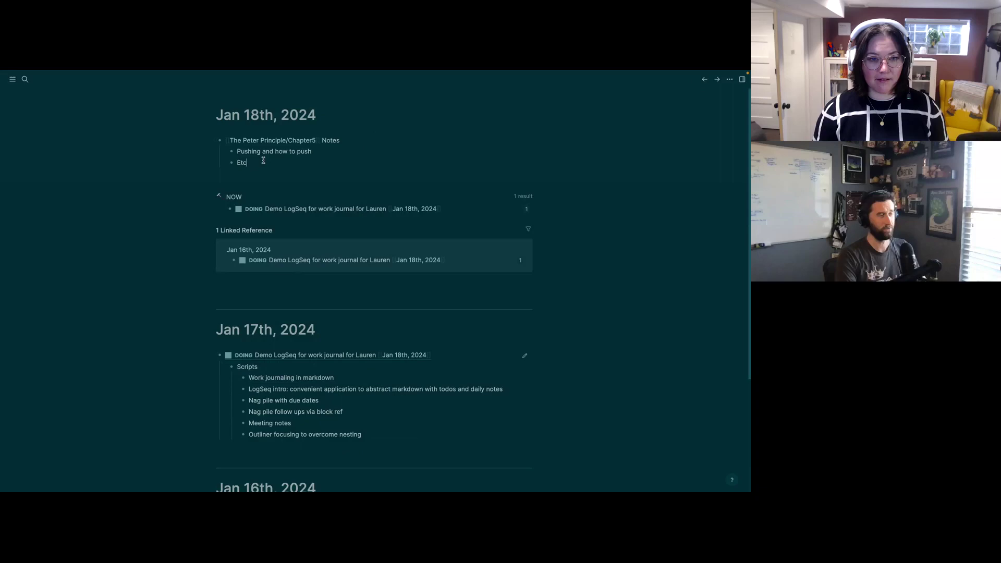
key(Return)
text([[@)
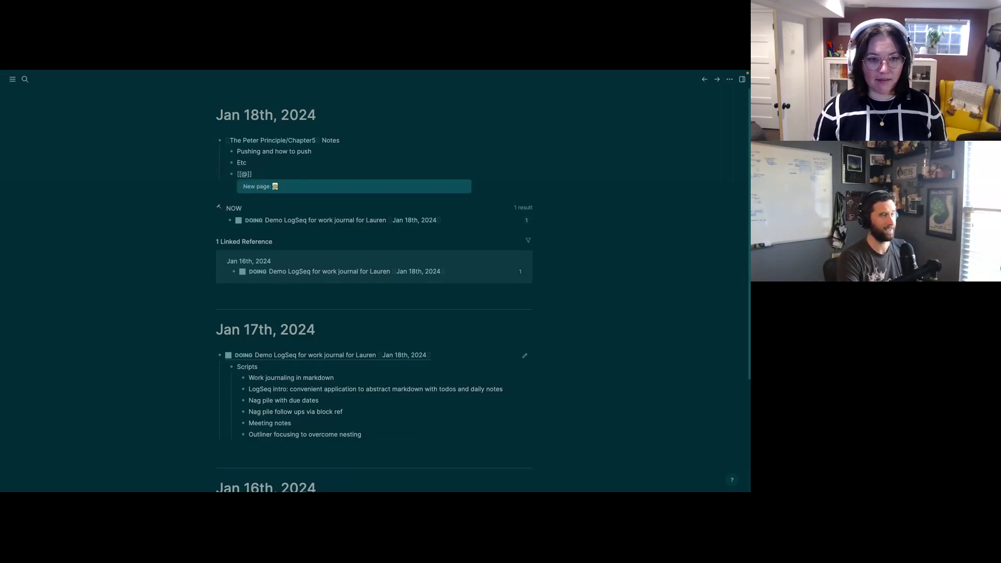
text(Peter)
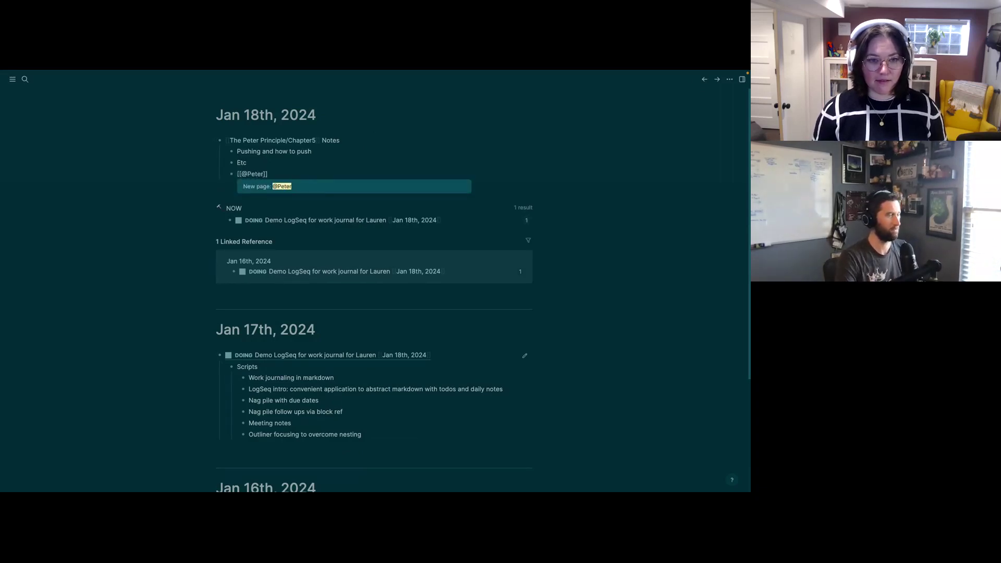
key(End)
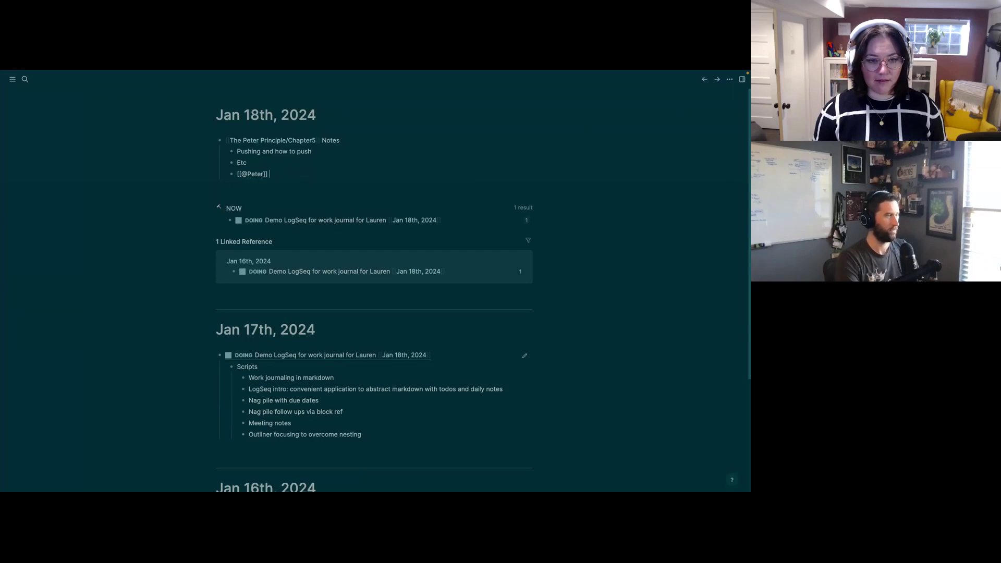
text(said XYZ)
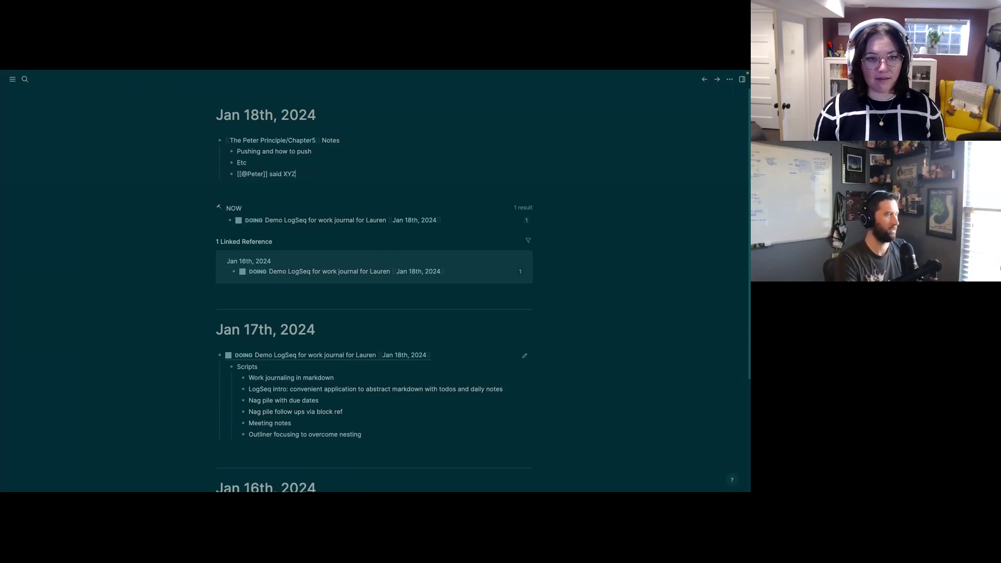
Step: Start another bullet with an unfinished '[[@' reference and select it
key(Return)
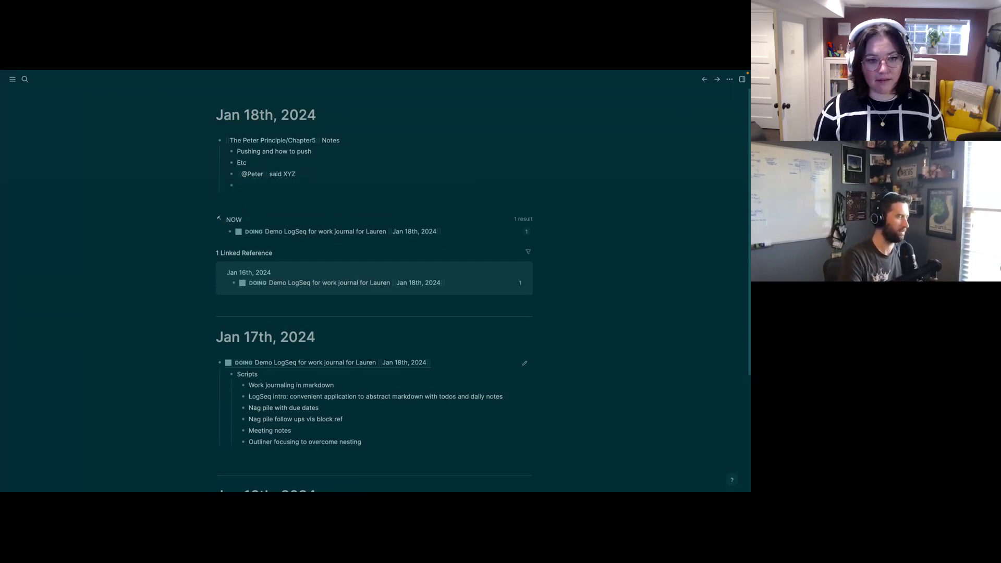
text([[@)
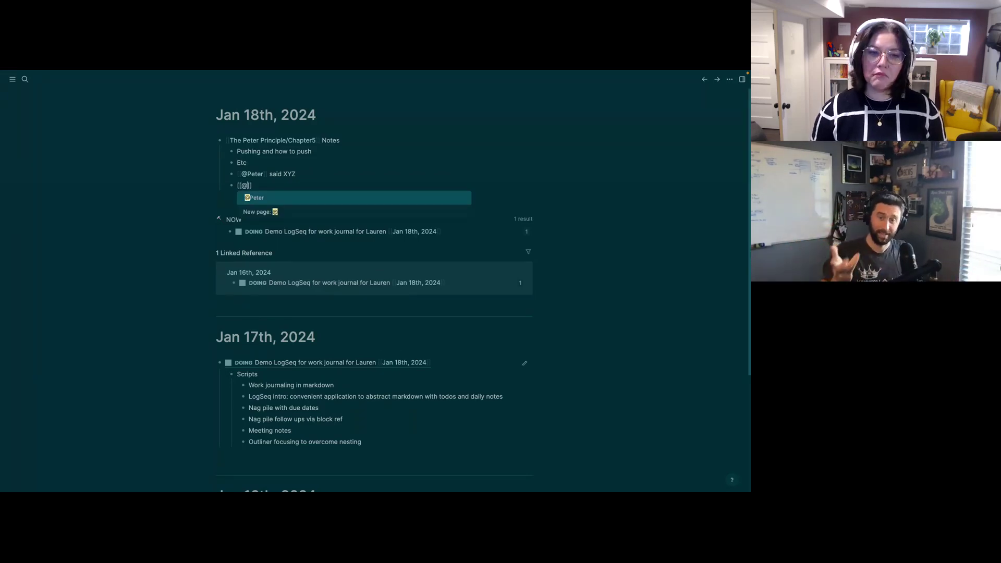
key(ctrl+a)
Step: Delete the unfinished '[[@' reference, leaving an empty bullet
key(BackSpace)
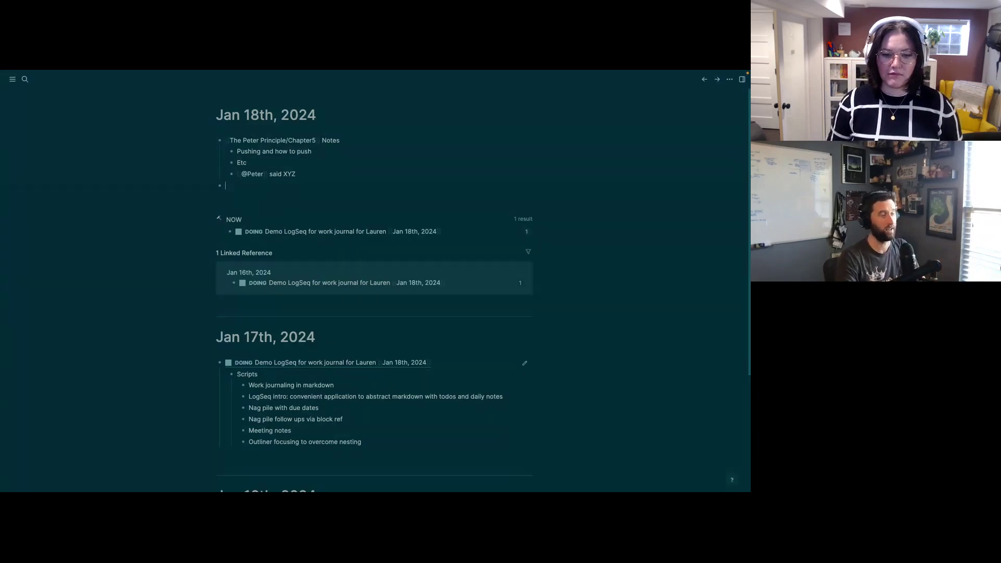
Step: Undo a misplaced DOING marker and create an empty top-level bullet after the last Scripts item
text(/doing)
key(Return)
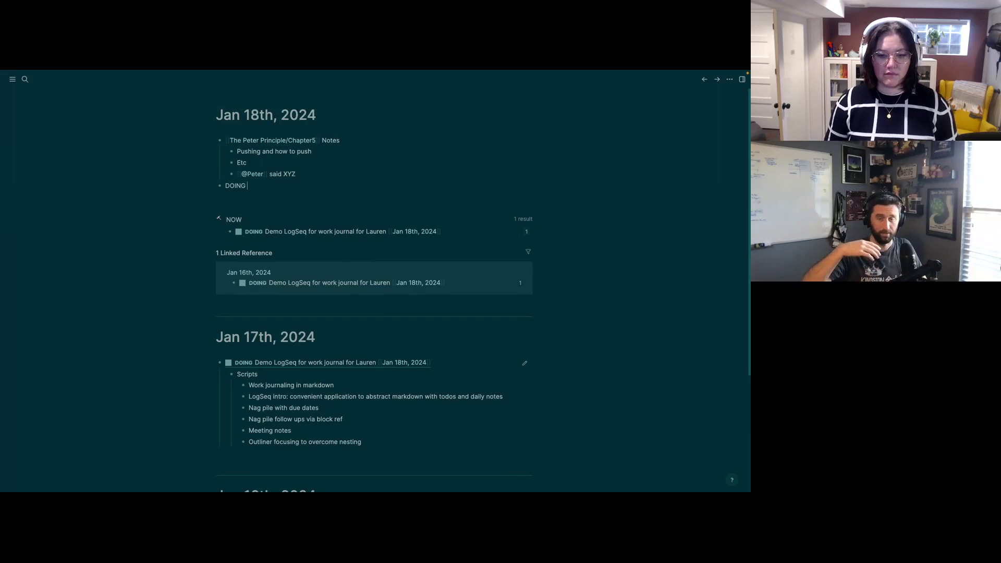
key(ctrl+z)
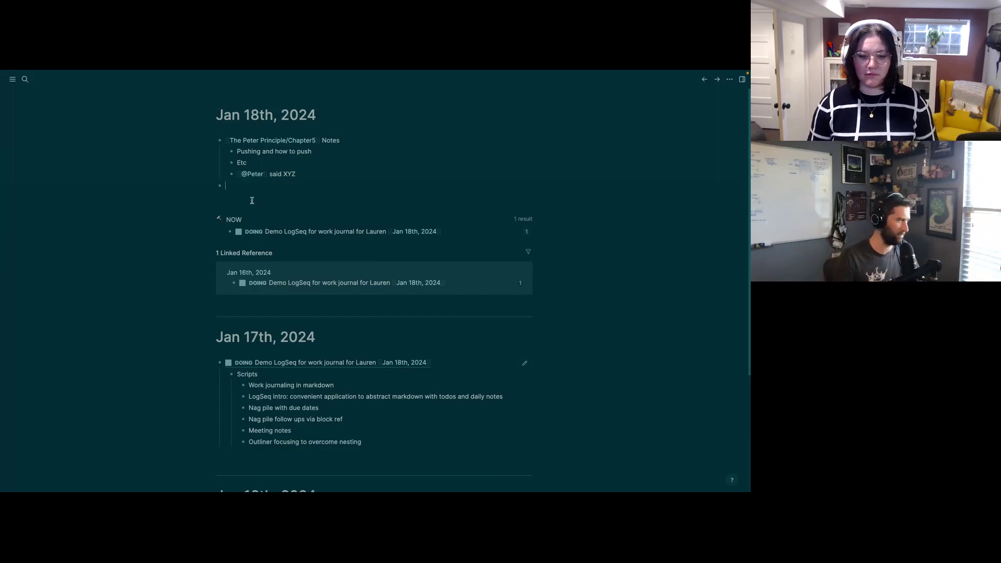
click(396, 440)
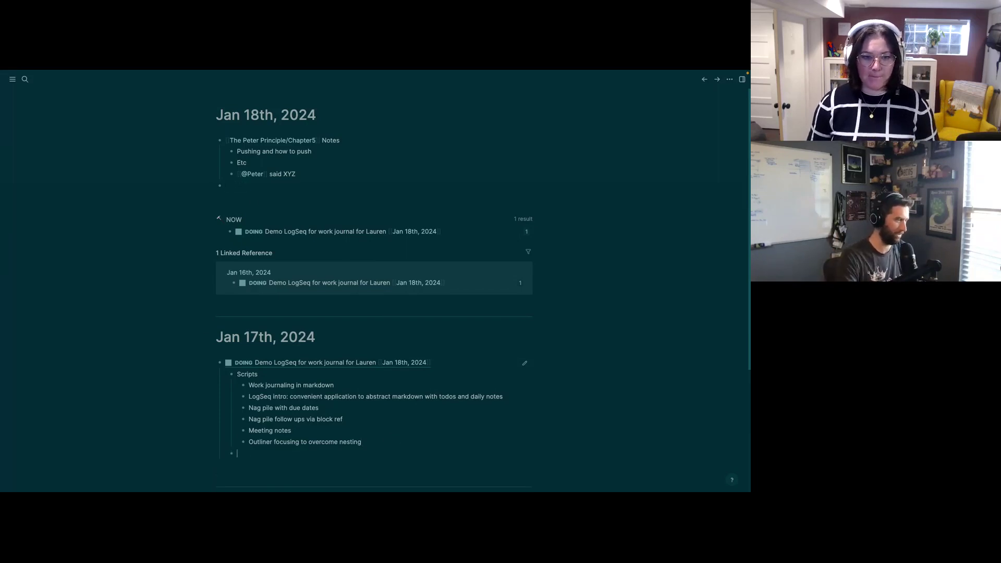
key(shift+Tab)
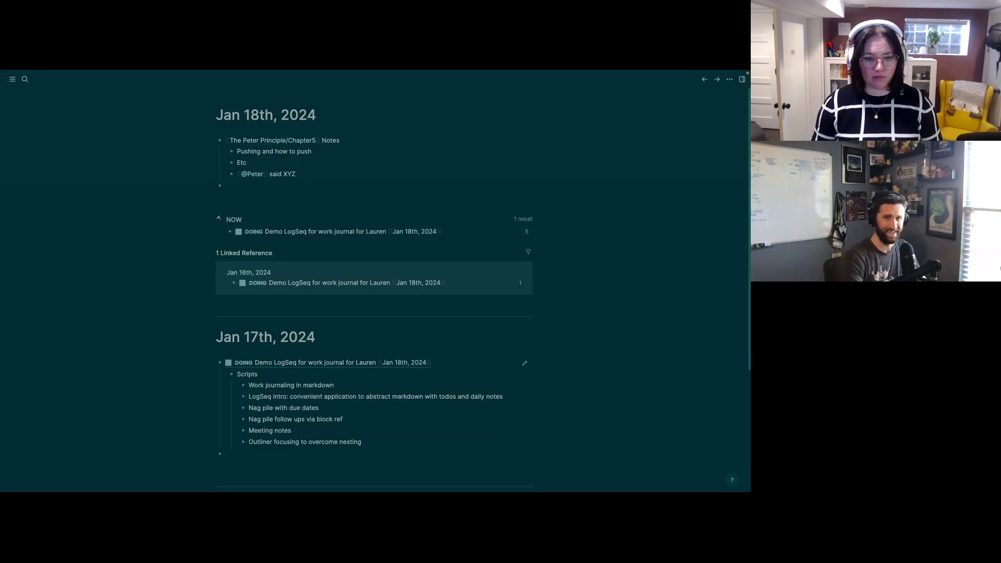
Step: Make the bullet a DOING task linked to [[CustomerA]] reading 'Task XYZ'
text(/)
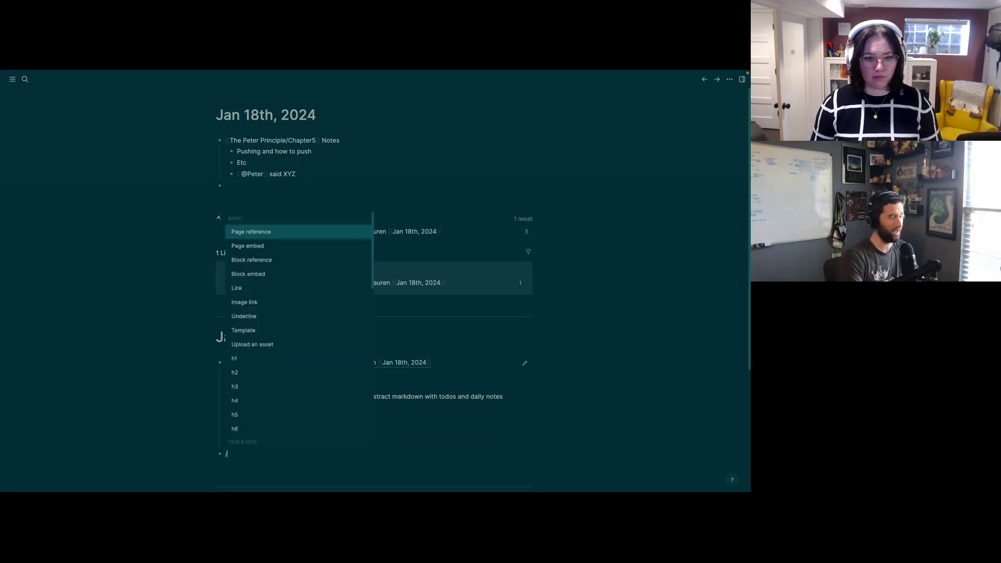
text(doing)
key(Return)
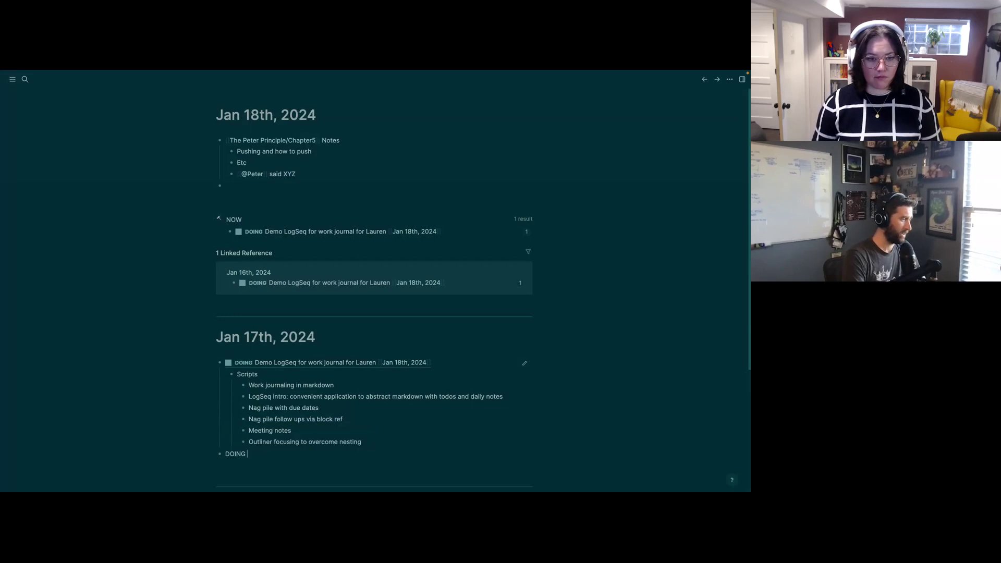
text([[)
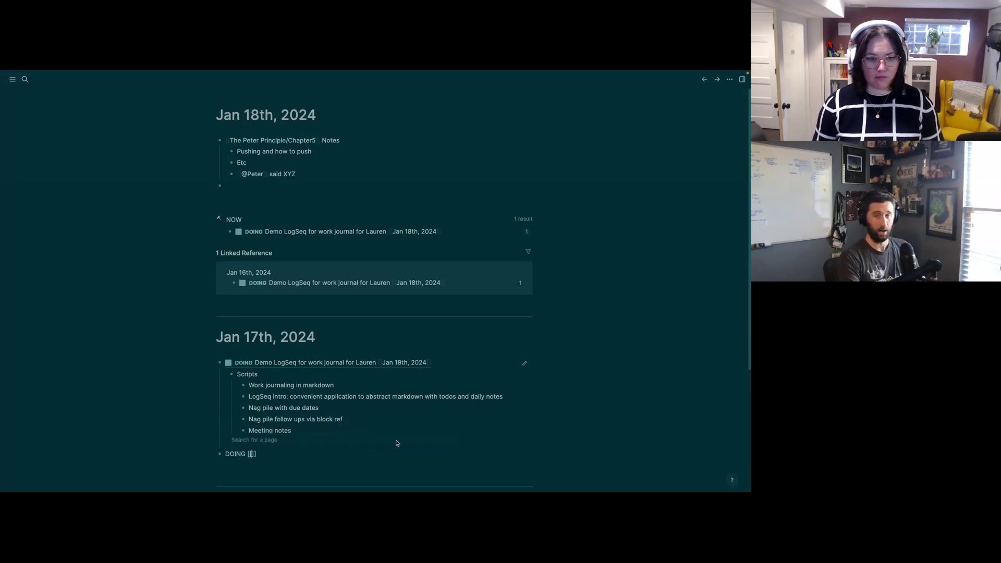
text(customerA)
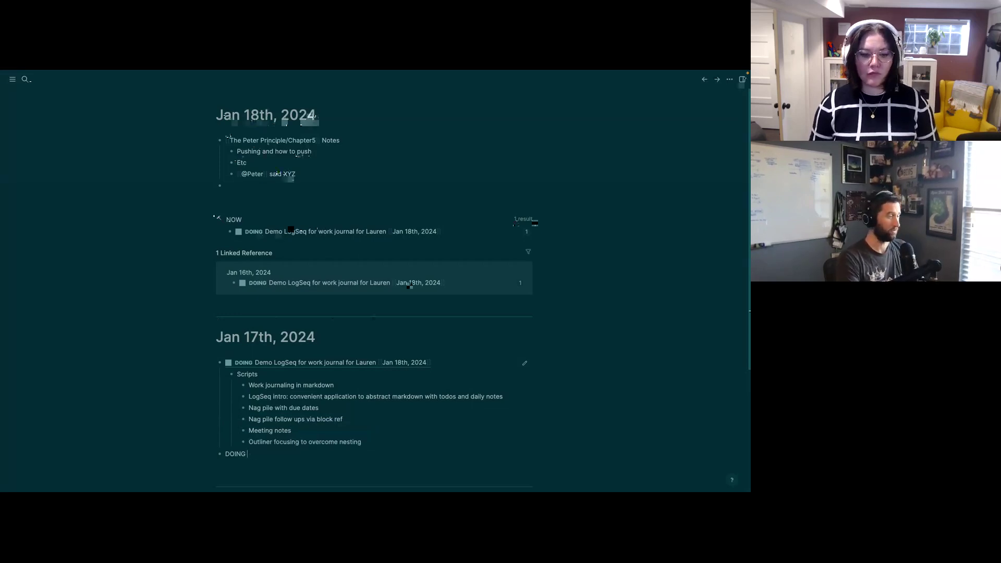
key(Return)
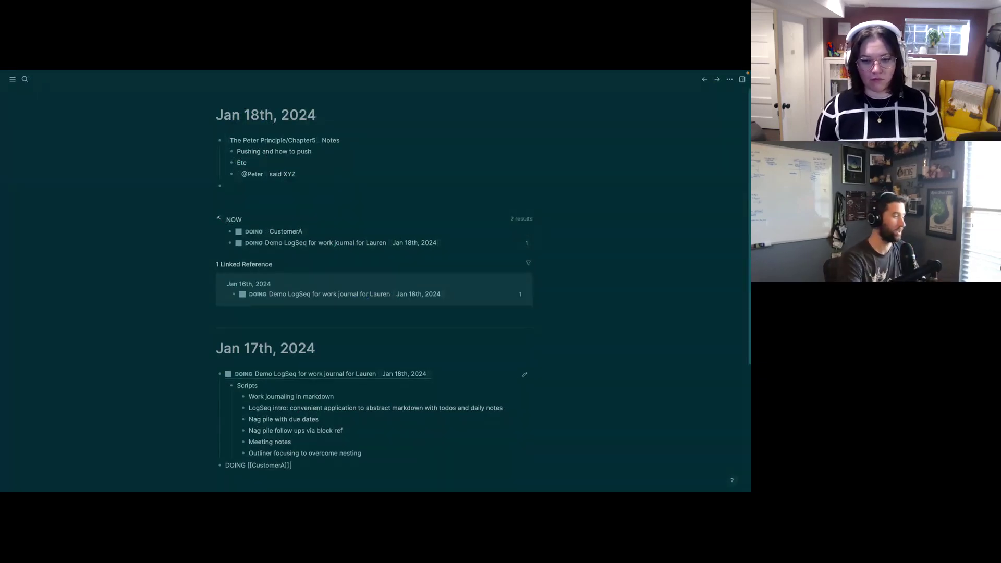
text(Task XYZ //)
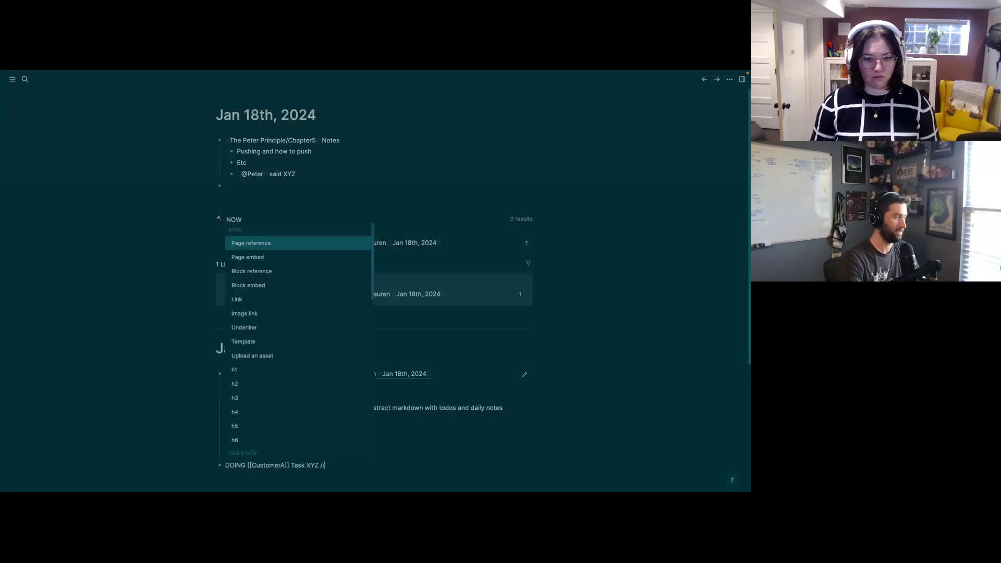
Step: Date the task Jan 25th, 2024 with the date picker and finish editing
key(BackSpace)
text(da)
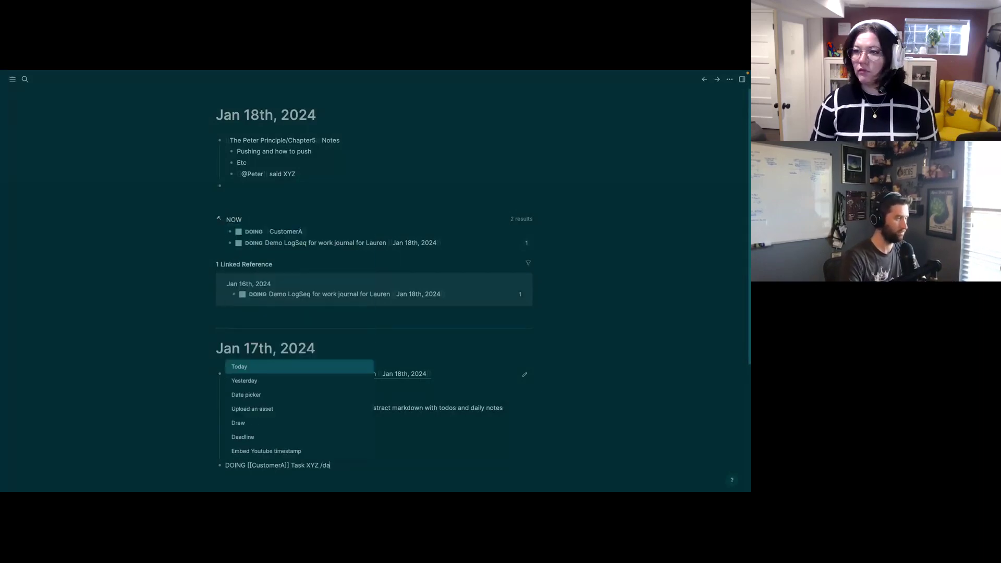
key(Down)
key(Down)
key(Down)
key(Up)
key(Return)
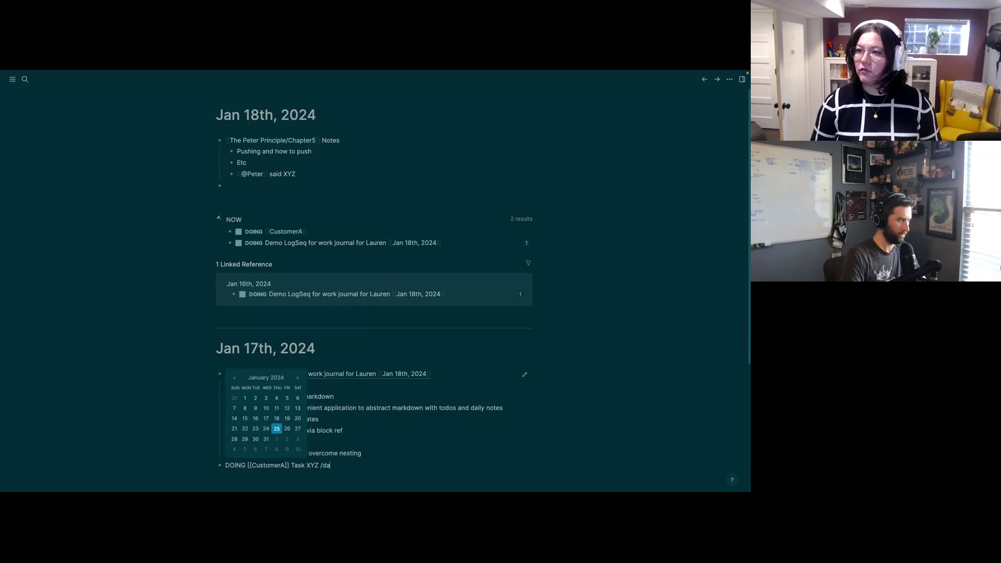
key(Return)
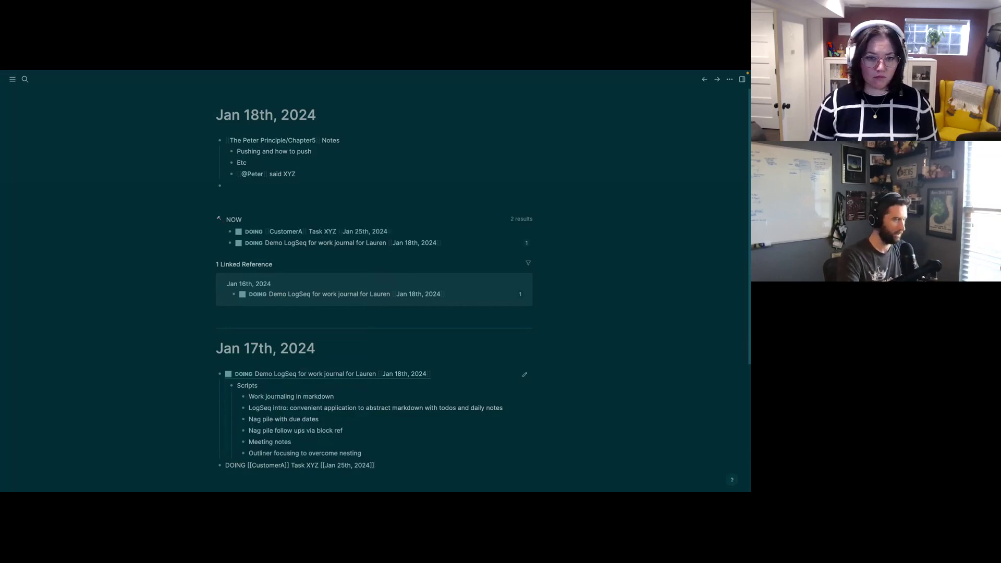
key(Escape)
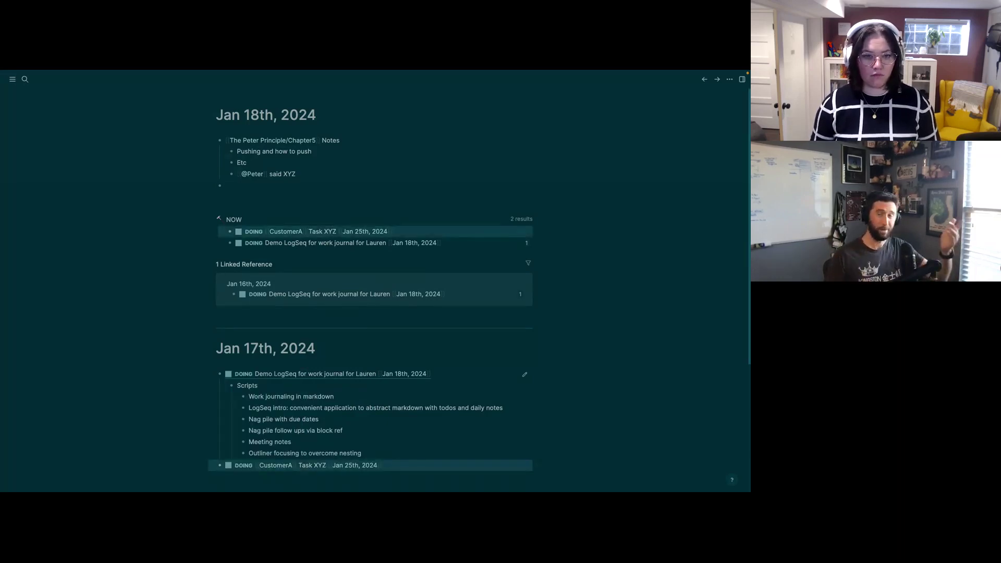
click(156, 260)
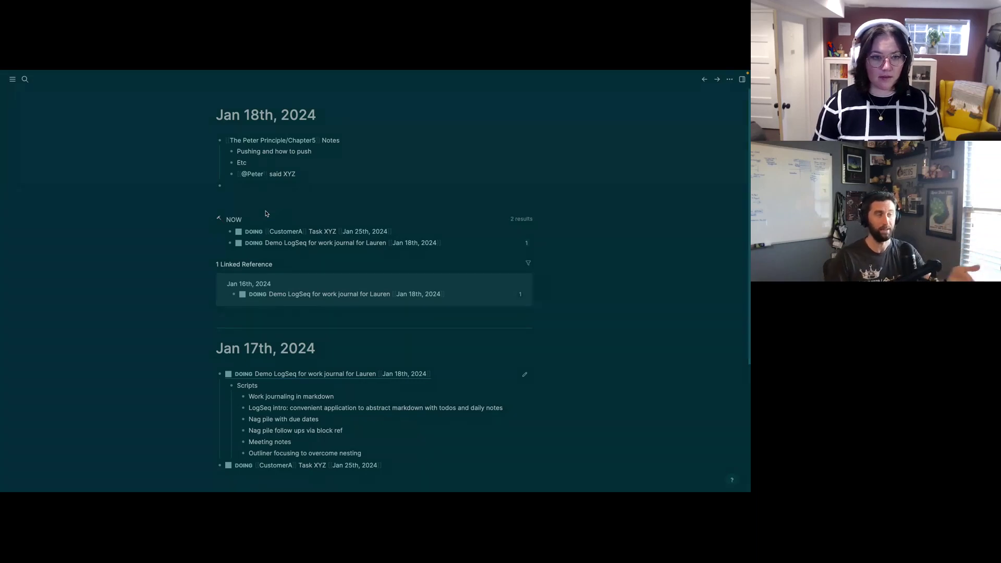
Step: Open the CustomerA page to see its linked Task XYZ, then the ... options menu
click(291, 233)
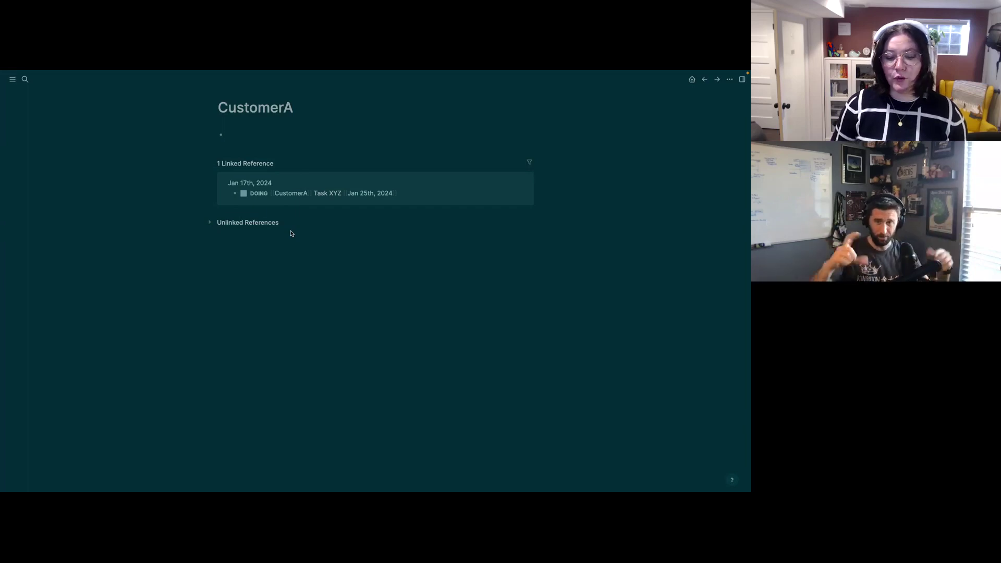
click(731, 80)
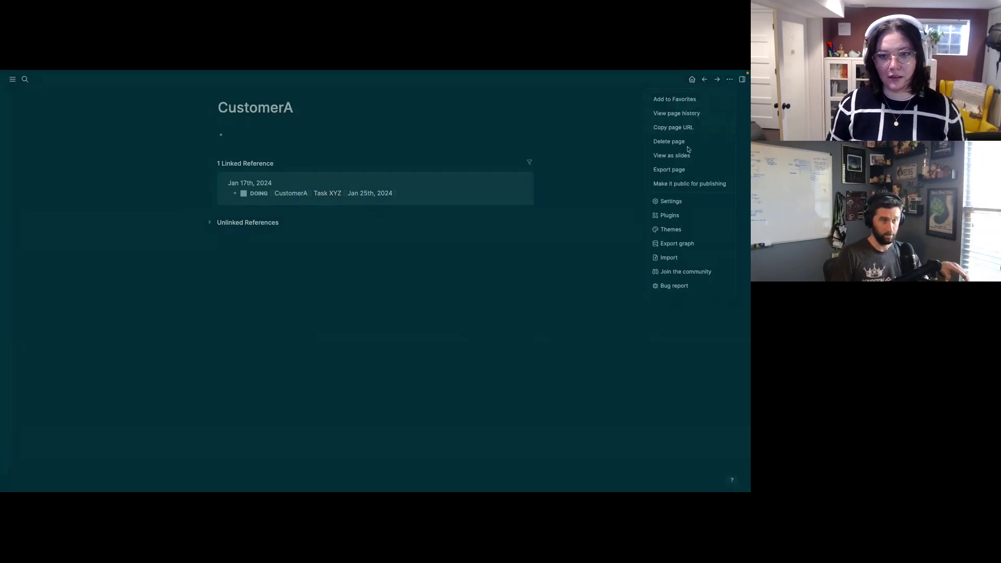
Step: Open config.edn from Settings and highlight the :default-queries NOW and NEXT definitions
click(688, 203)
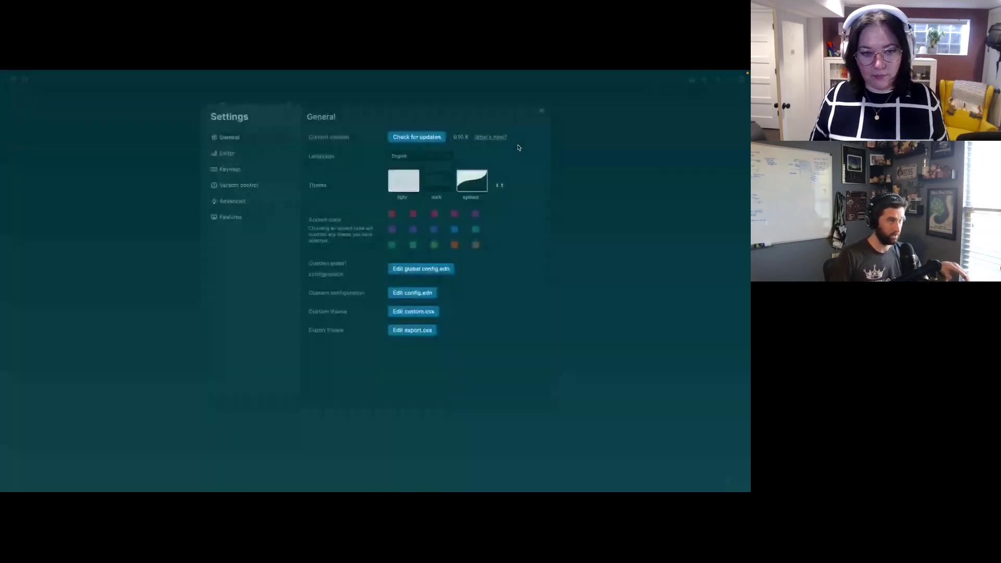
click(417, 293)
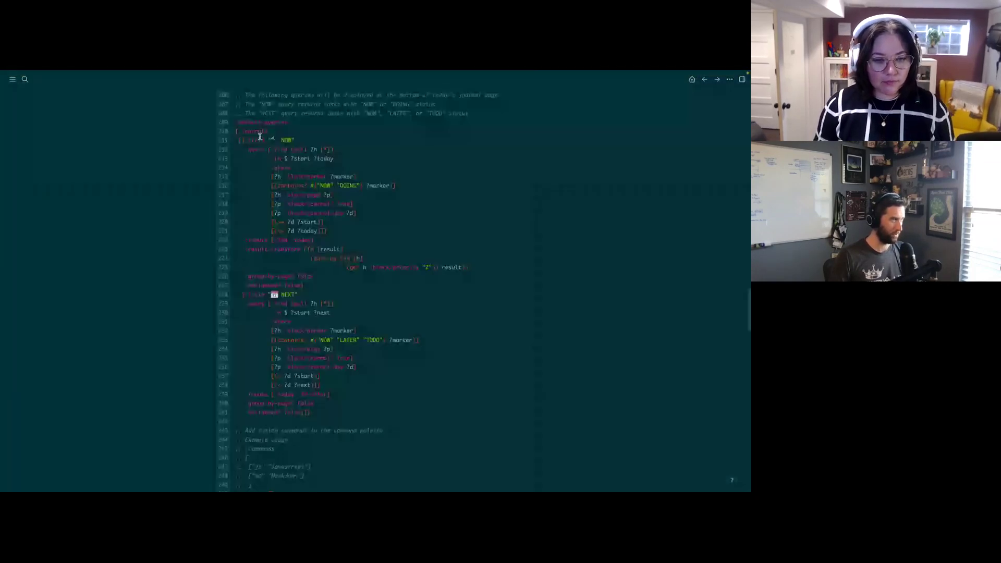
drag(260, 137, 382, 381)
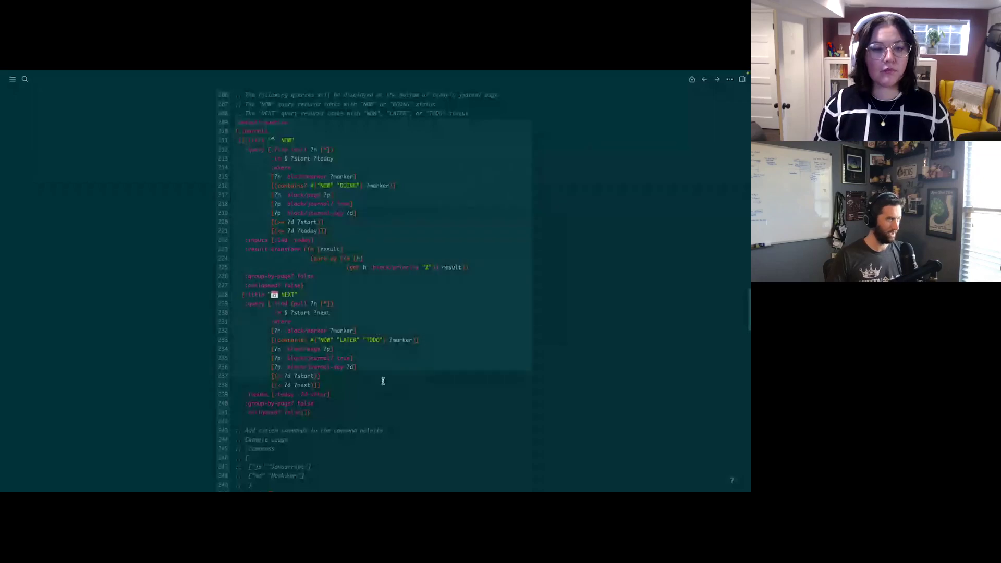
click(306, 195)
drag(323, 237, 355, 144)
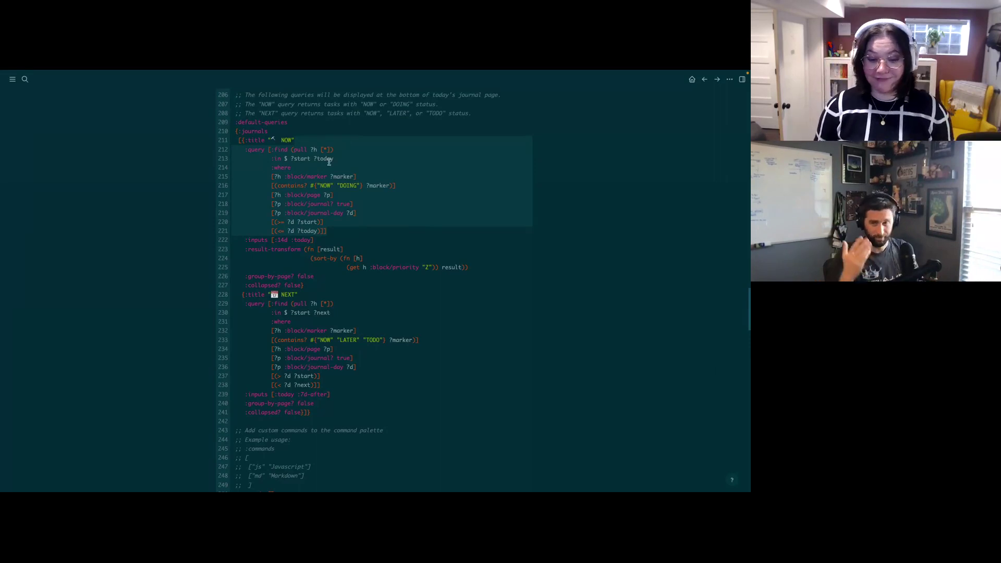
click(363, 154)
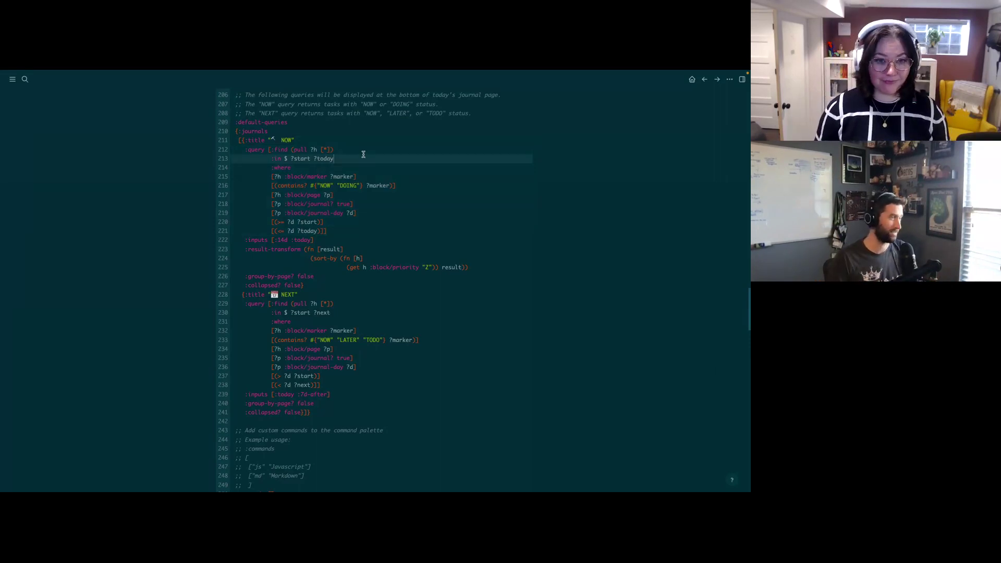
Step: Back on the journal, change Task XYZ's link from CustomerA to CustomerA/Task/DOING
click(691, 80)
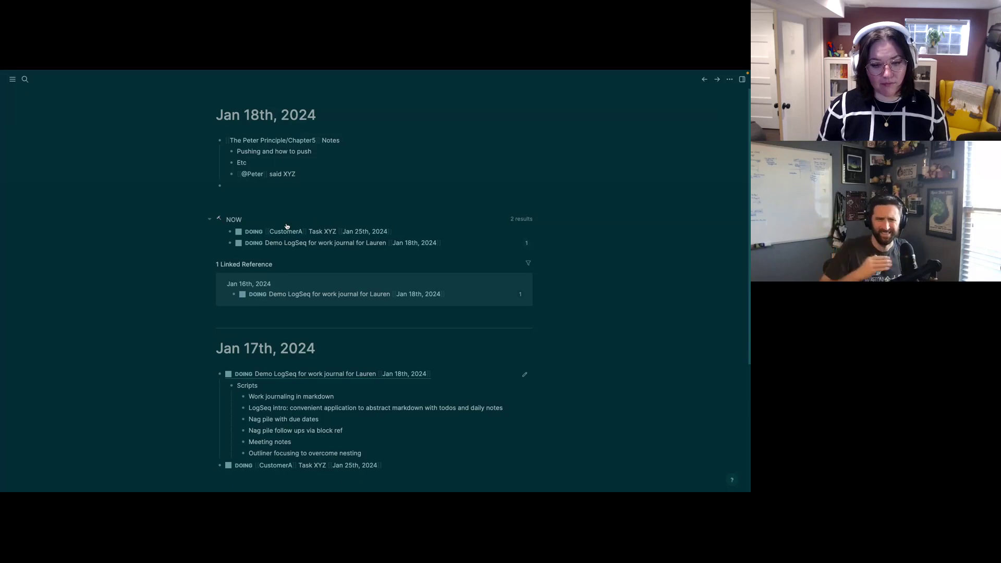
click(304, 231)
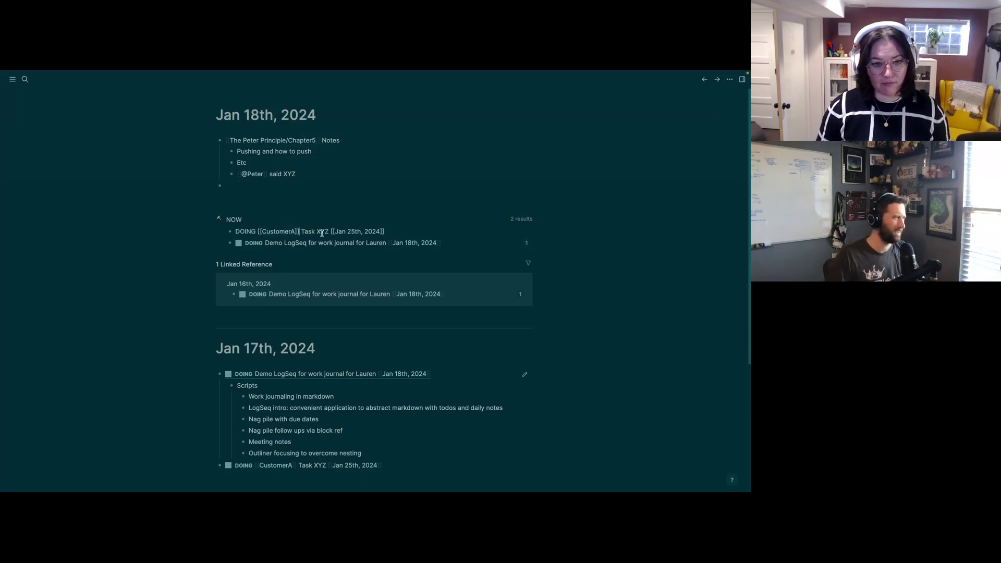
text(/Task/)
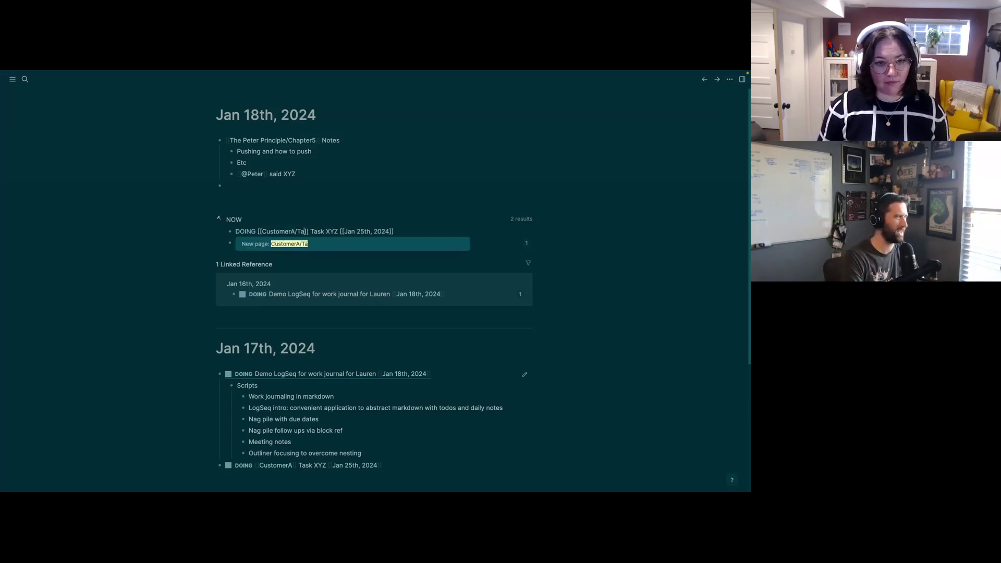
text(DOING)
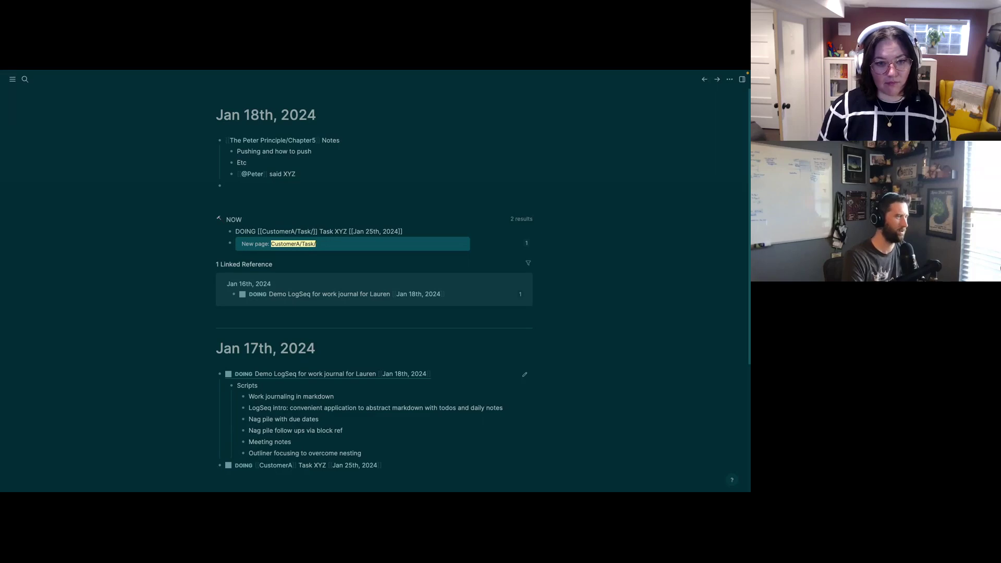
key(Escape)
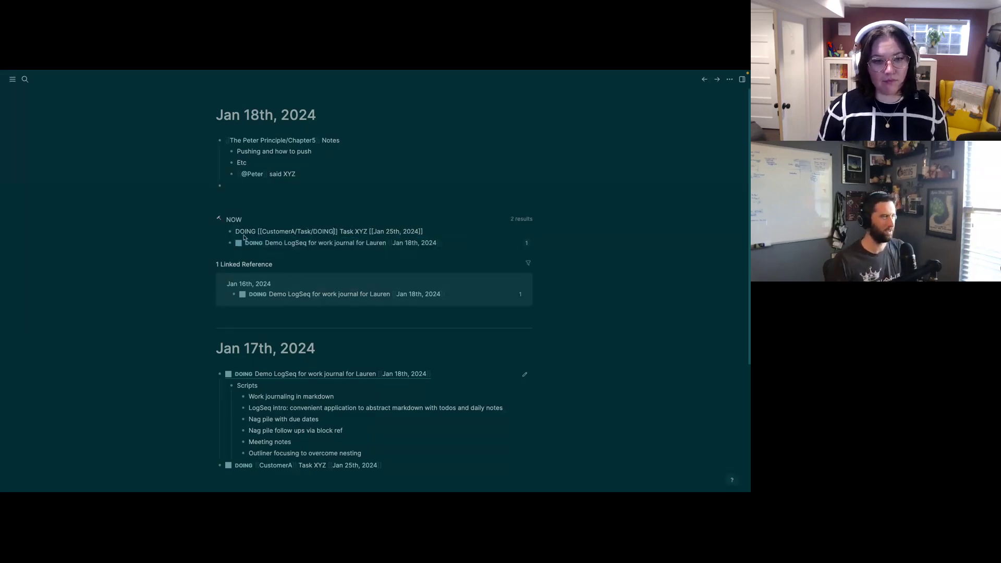
key(Escape)
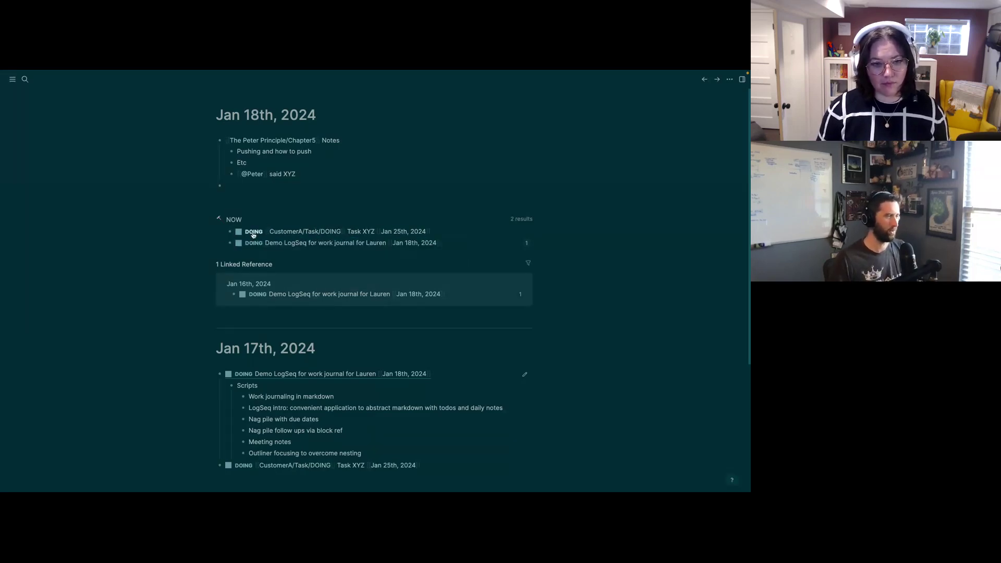
Step: Open CustomerA/Task/DOING, then switch twice between it and its parent CustomerA/Task via the hierarchy
click(304, 232)
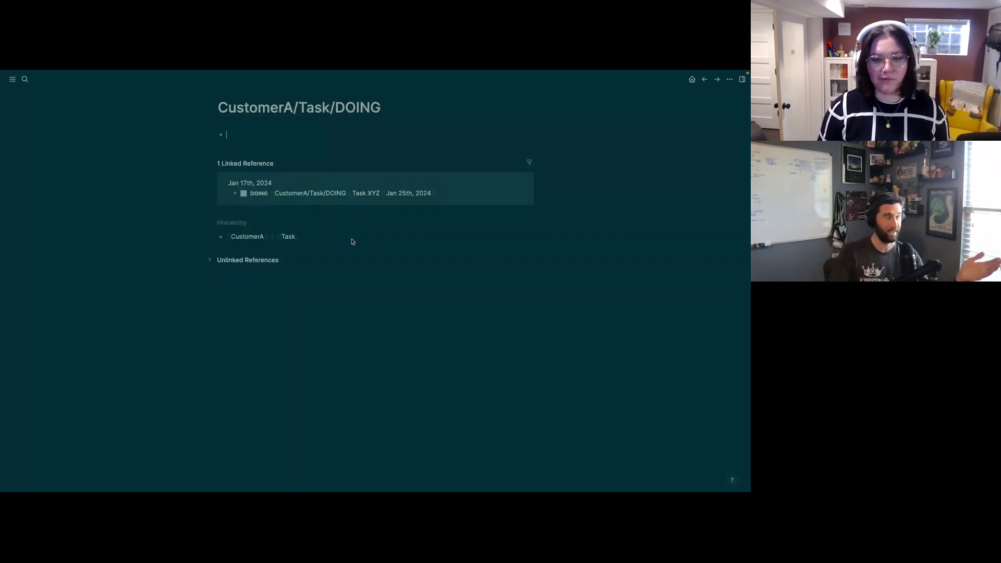
click(287, 236)
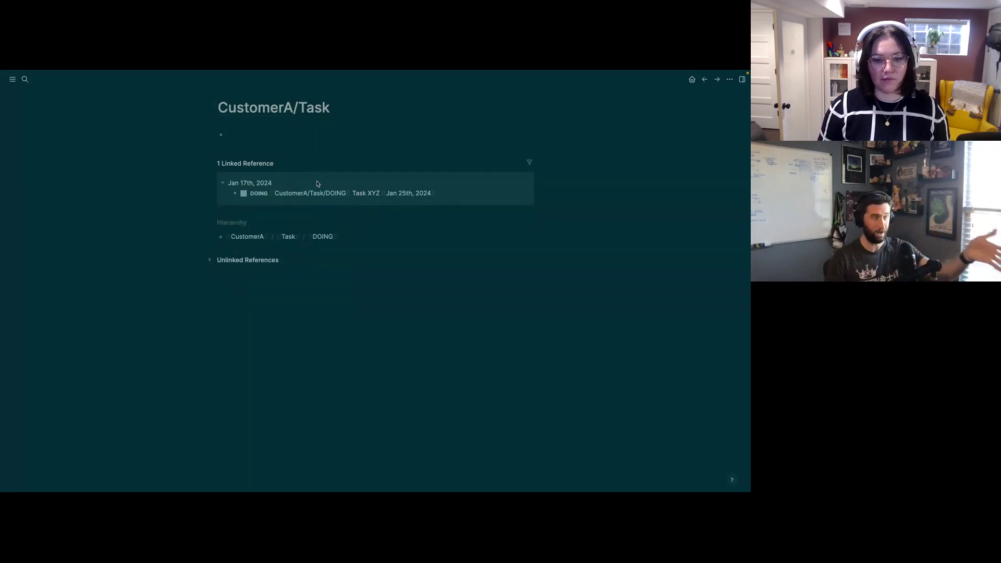
click(322, 237)
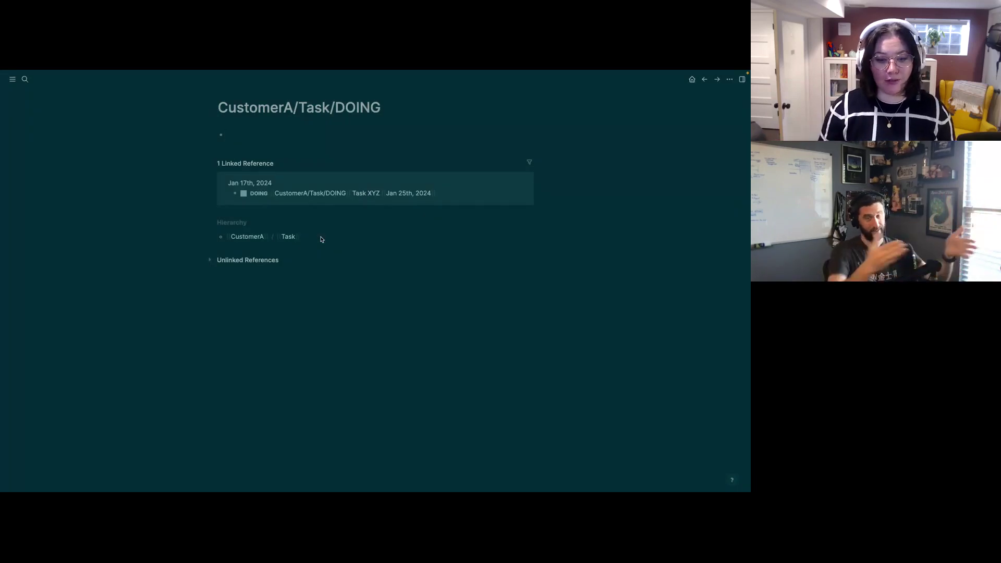
click(287, 237)
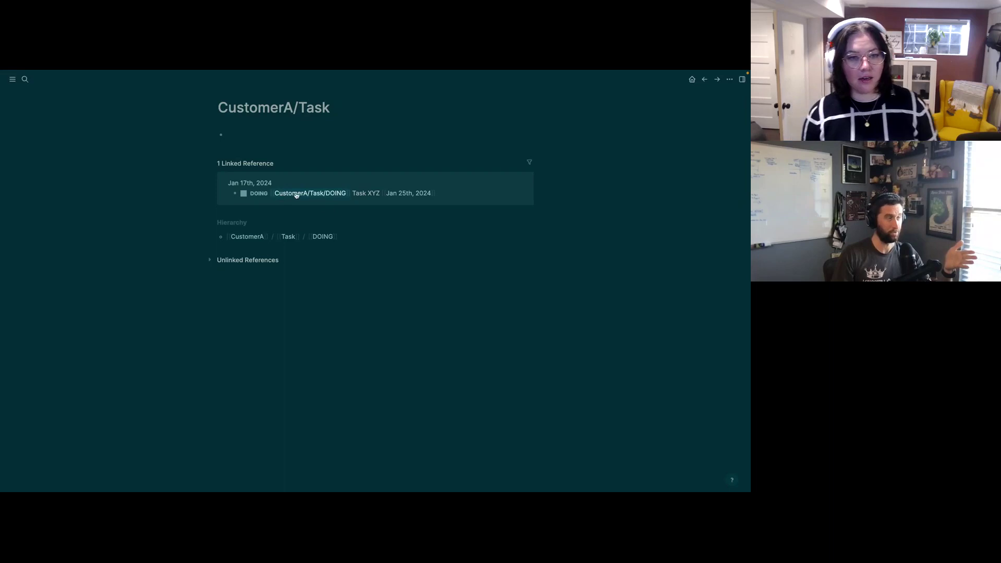
click(322, 237)
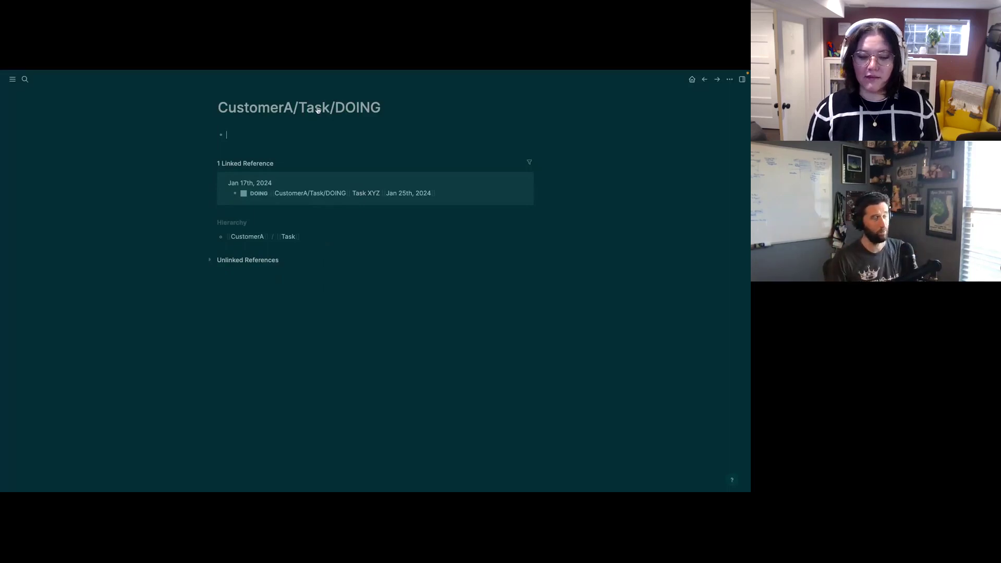
Step: Change the Task XYZ link from CustomerA/Task/DOING to CustomerA/Task/DONE
double_click(333, 194)
text(DONE)
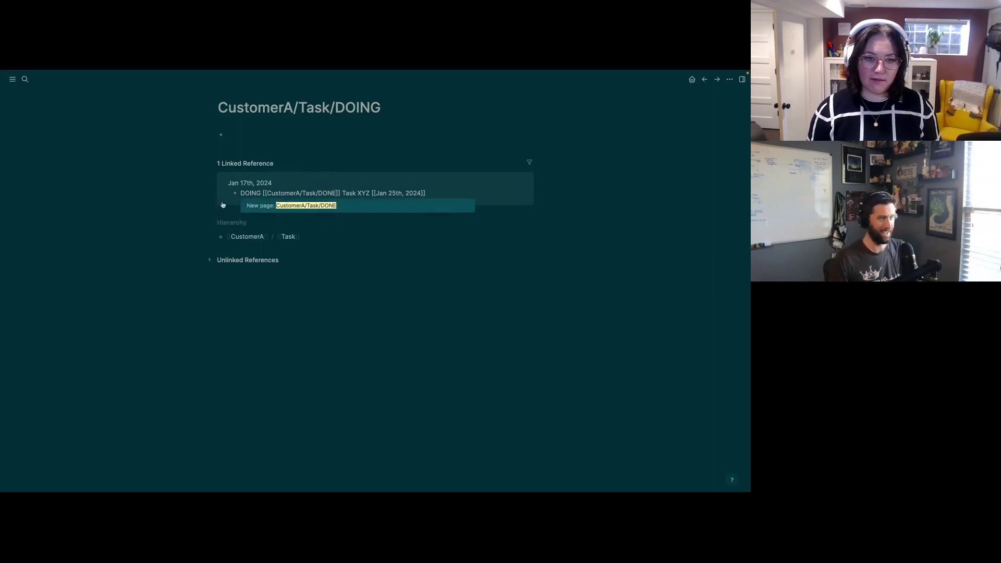
key(Escape)
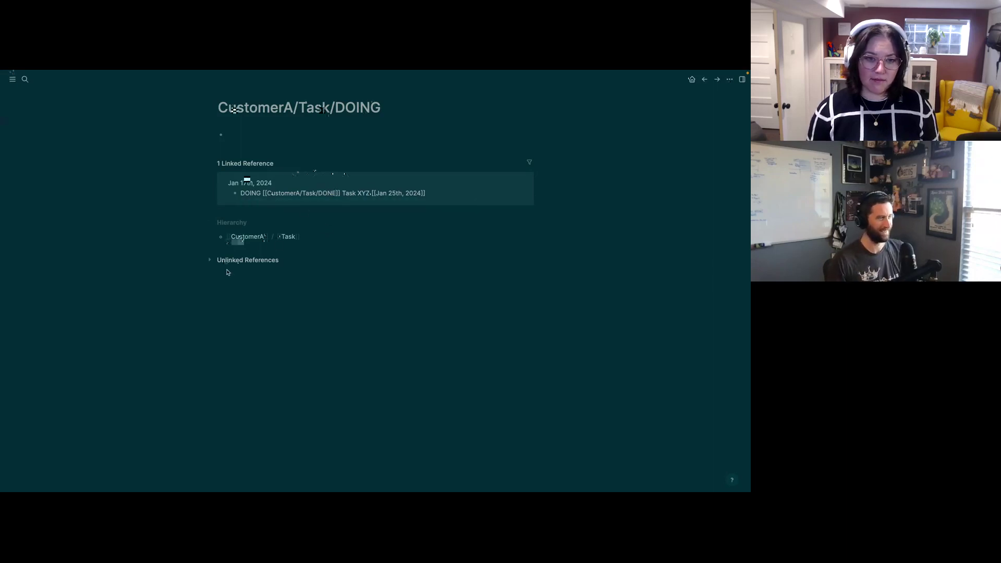
Step: Visit the CustomerA/Task/DONE page from the journal, then go back to the Journals home
key(g)
key(j)
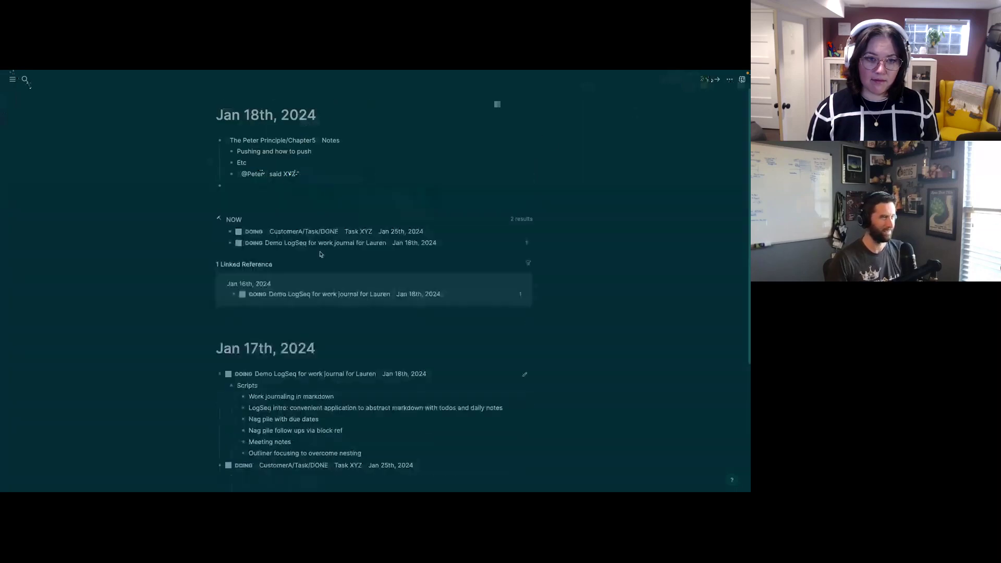
click(324, 233)
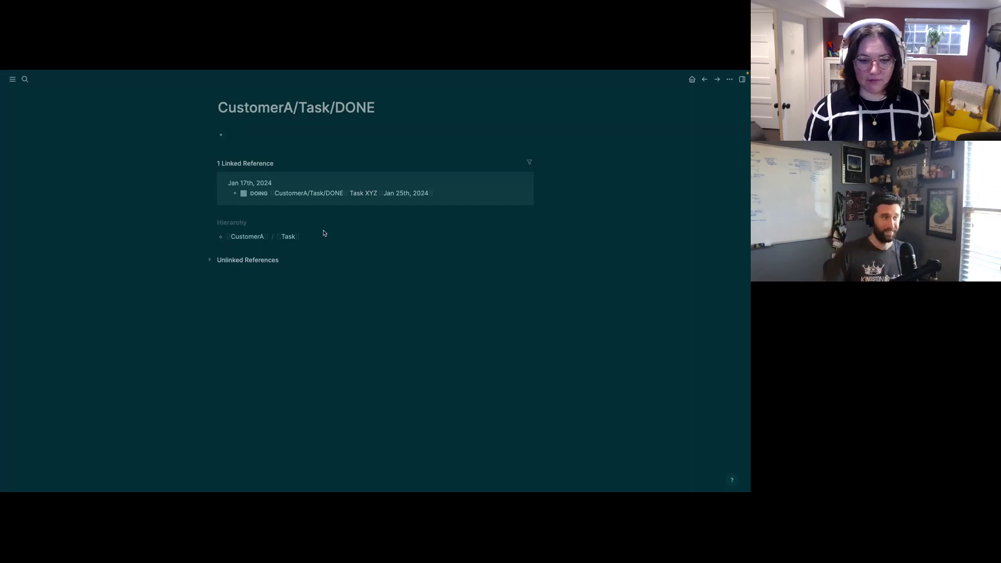
drag(353, 193, 372, 192)
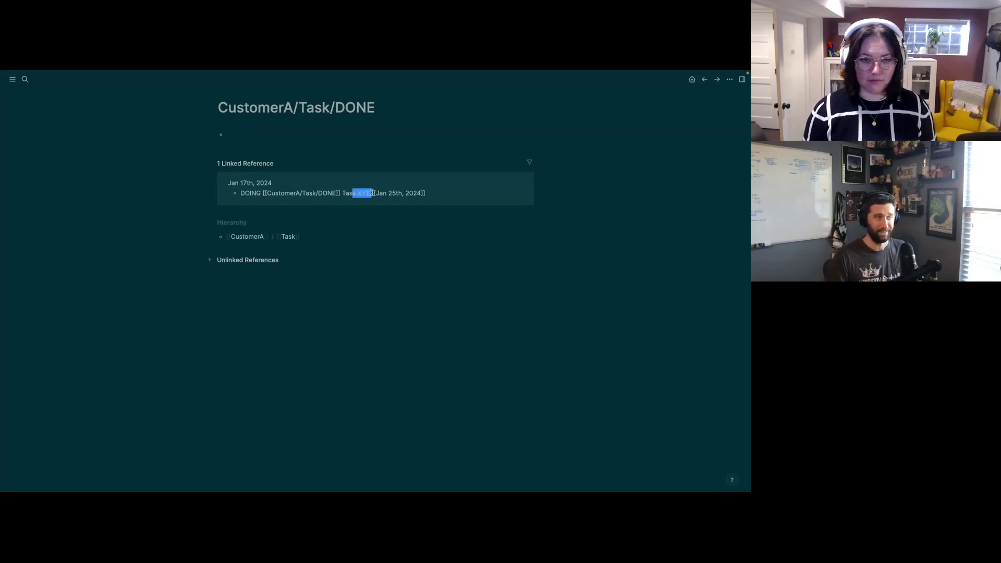
click(691, 79)
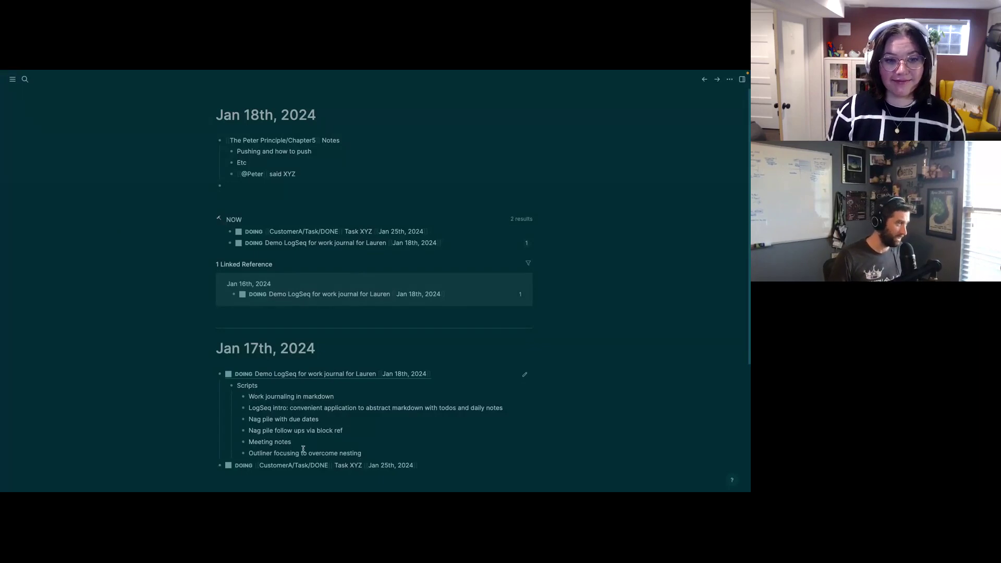
click(220, 140)
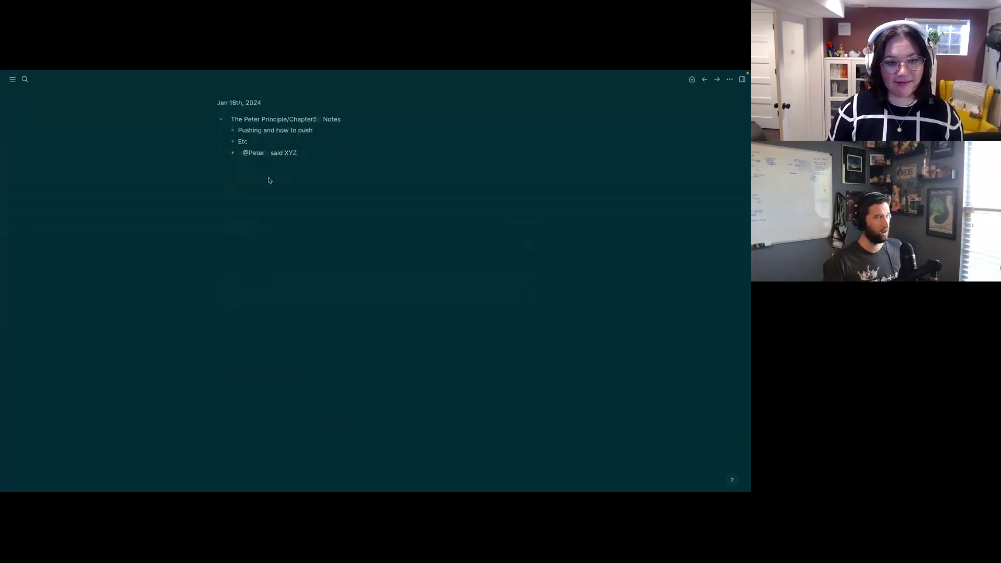
click(232, 130)
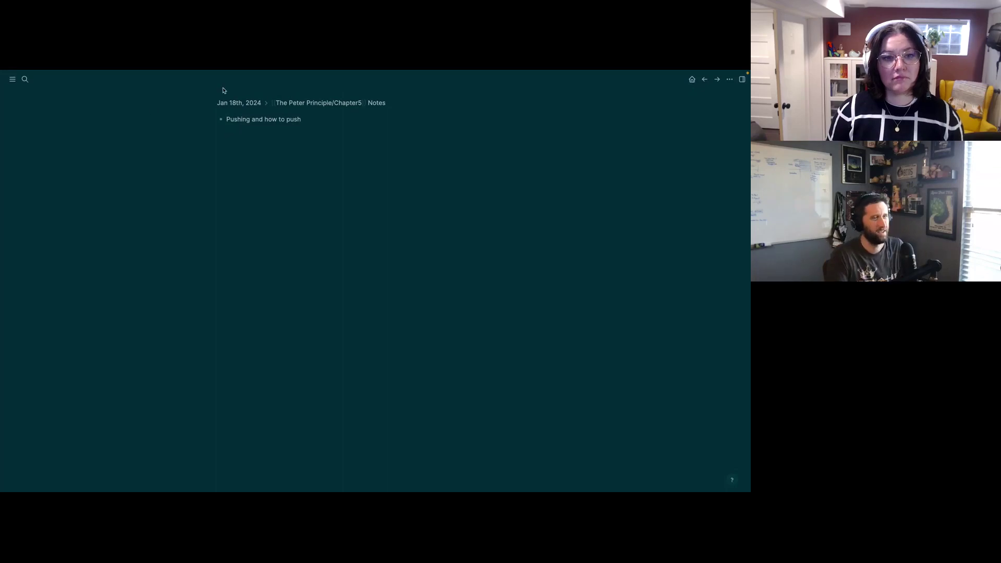
click(691, 79)
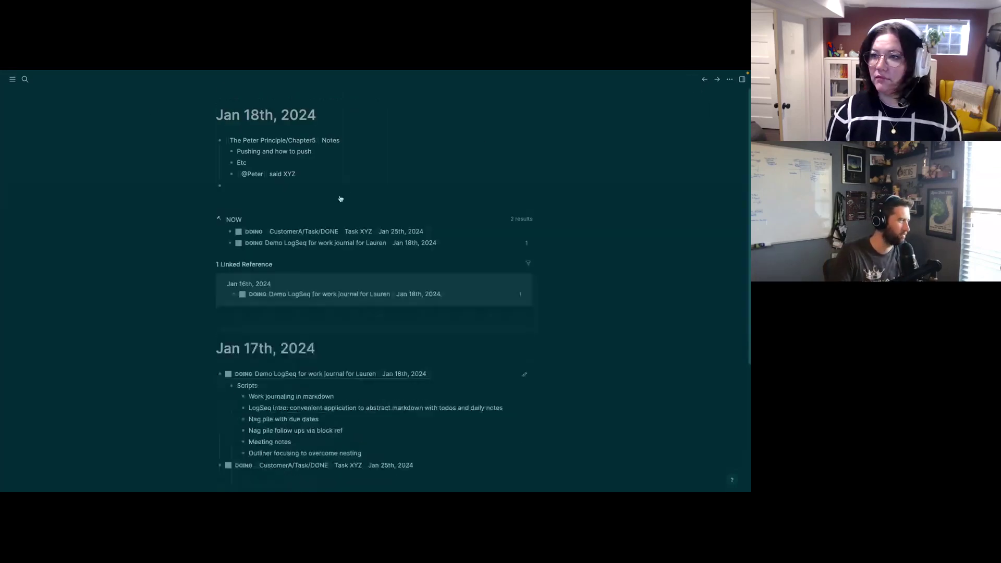
scroll(340, 198, down, 1)
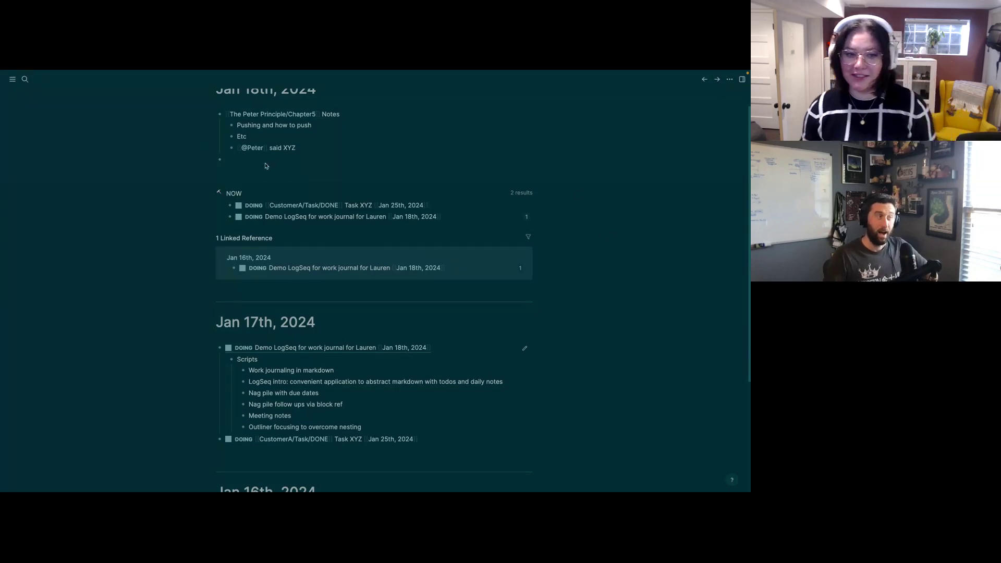
Step: Collapse The Peter Principle/Chapter5 Notes block on Jan 18th, hiding its three nested notes
scroll(258, 160, up, 1)
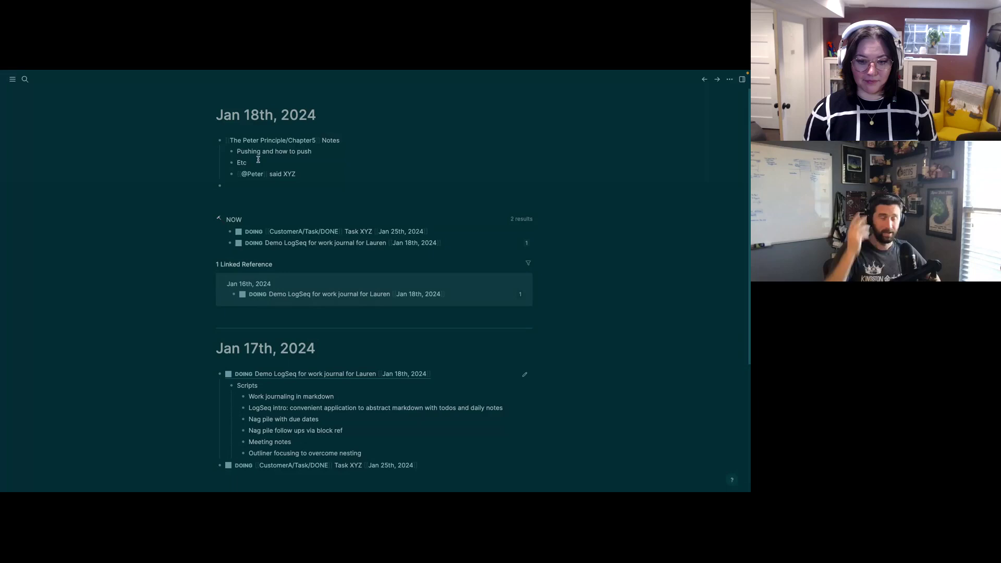
click(213, 141)
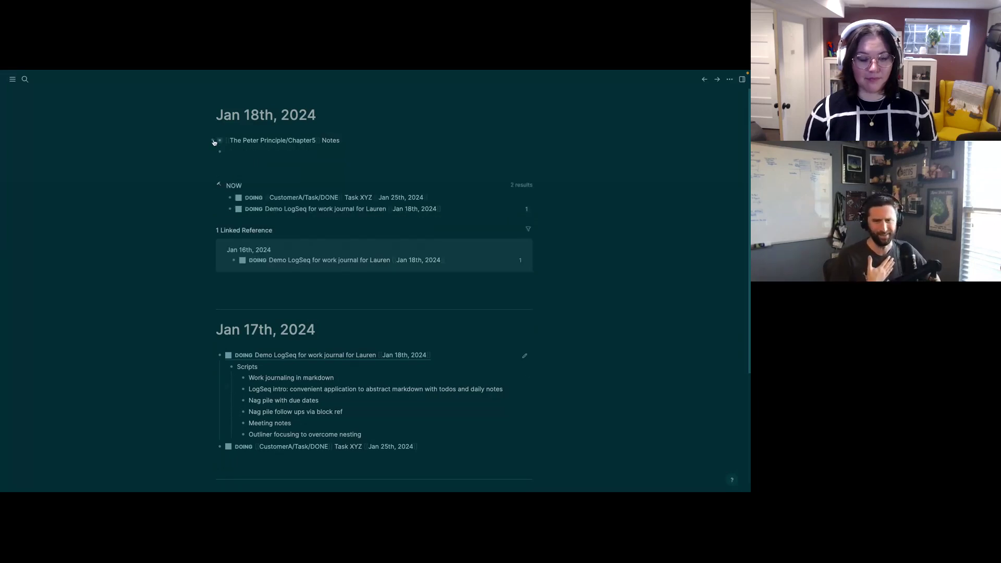